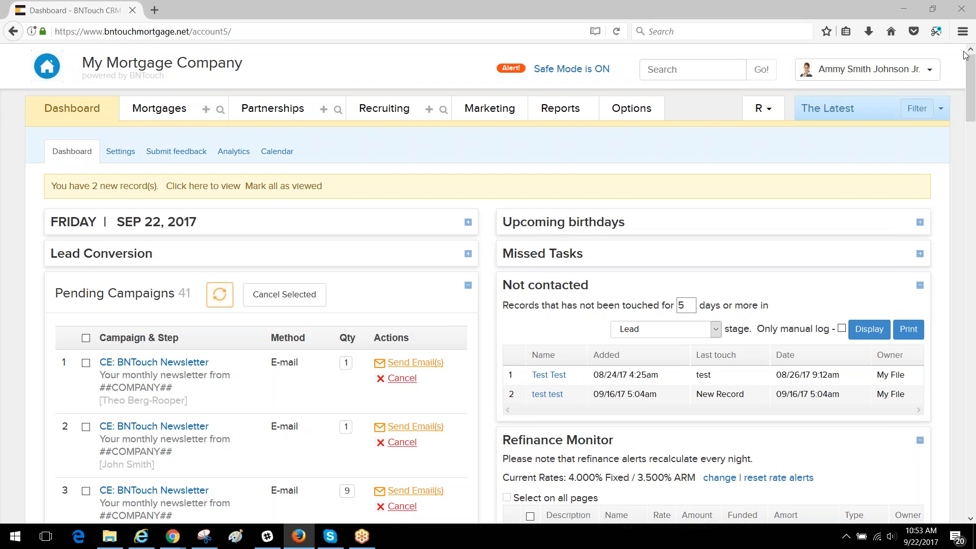
Step: Start a new survey in the Marketing section's Surveys area and choose the fifth, teal template
click(492, 107)
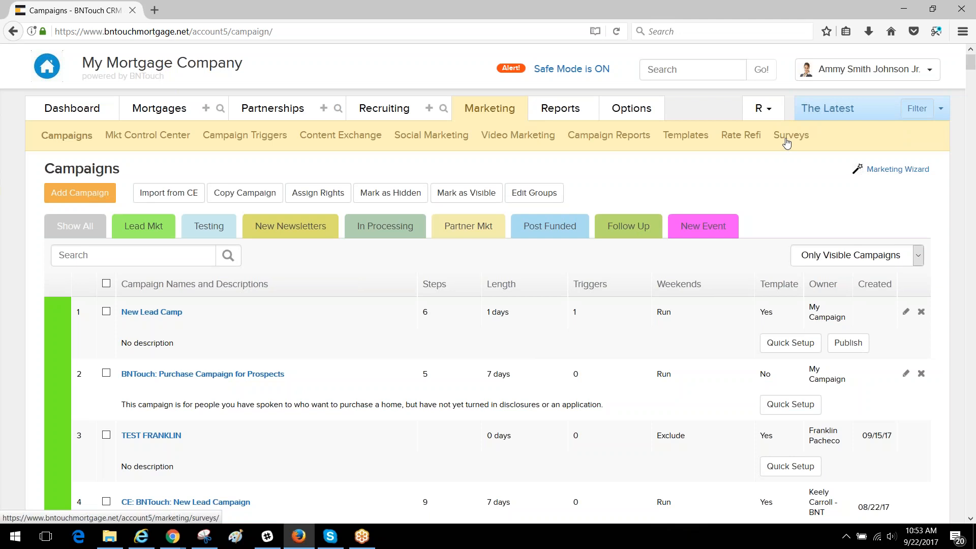
click(787, 144)
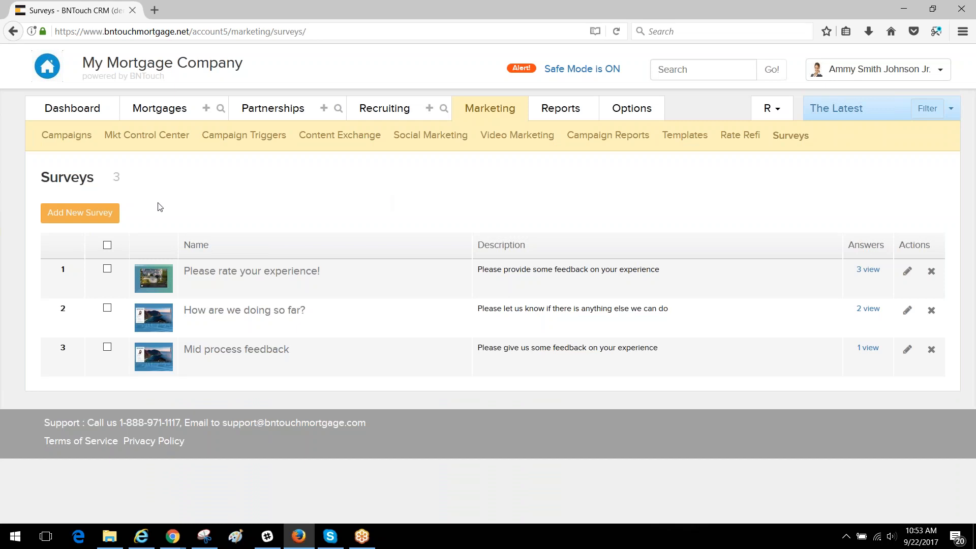
click(82, 213)
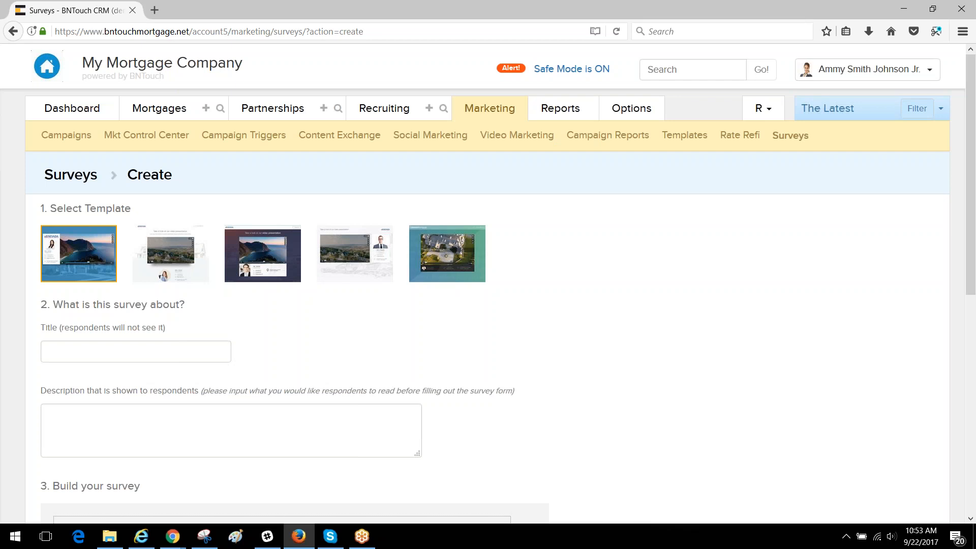
click(426, 259)
Step: Title the survey "Newly Funded Loan" and describe it as "We would like your feedback on your recently funded loan."
click(83, 351)
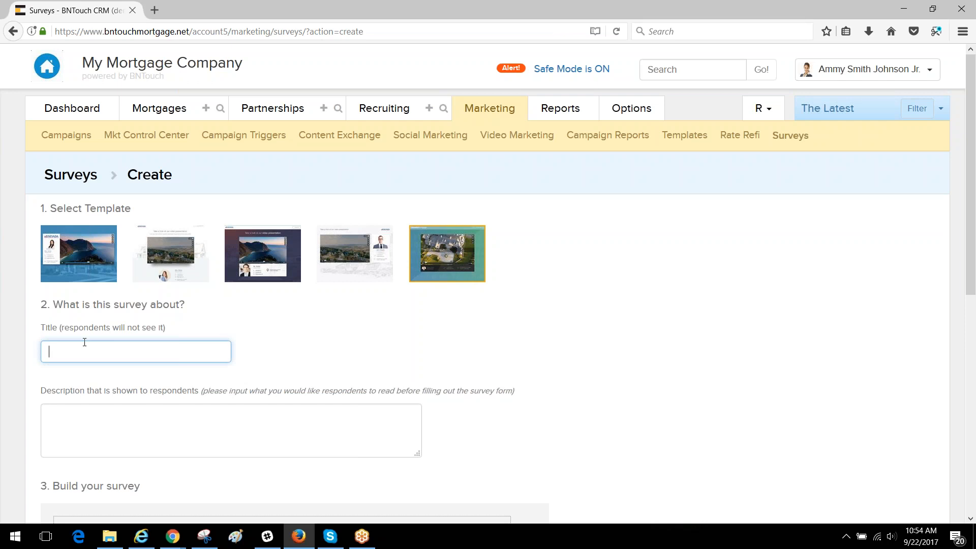
text(Newly Funded Loan)
click(128, 436)
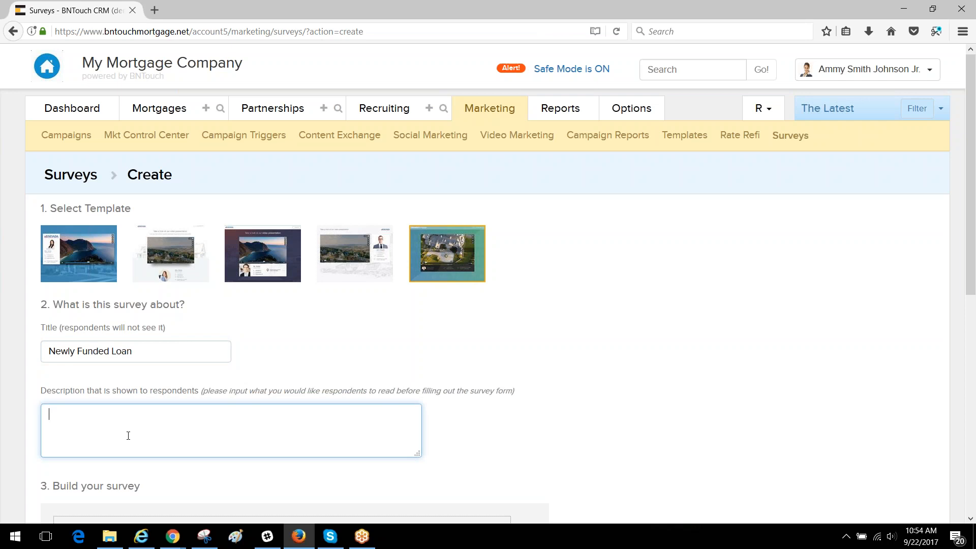
text(We would like your feedback on your recently fund)
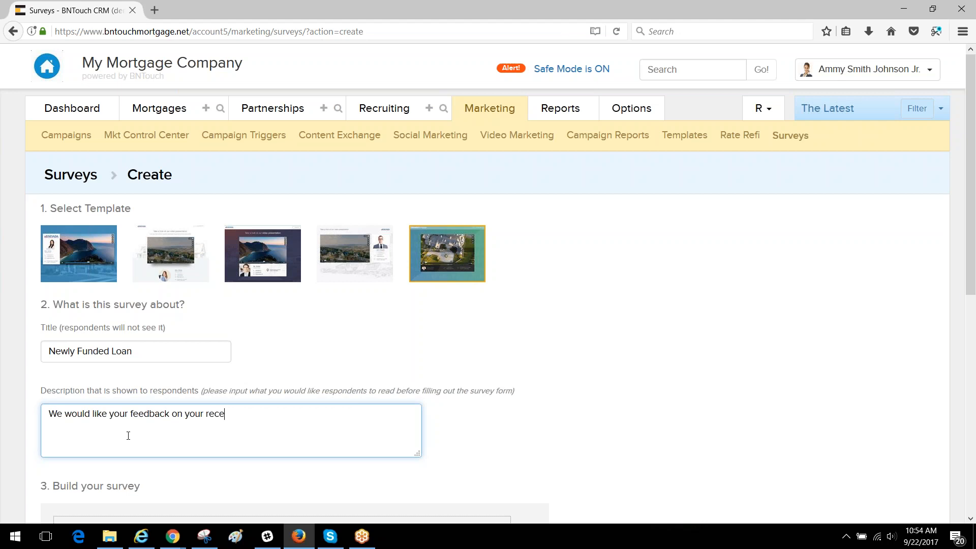
text(ed loan.)
Step: Add a Rate 1 to 10 block headed "On a scale of 1 to 10, how satisfied are you with our service during the loan process."
scroll(128, 436, down, 5)
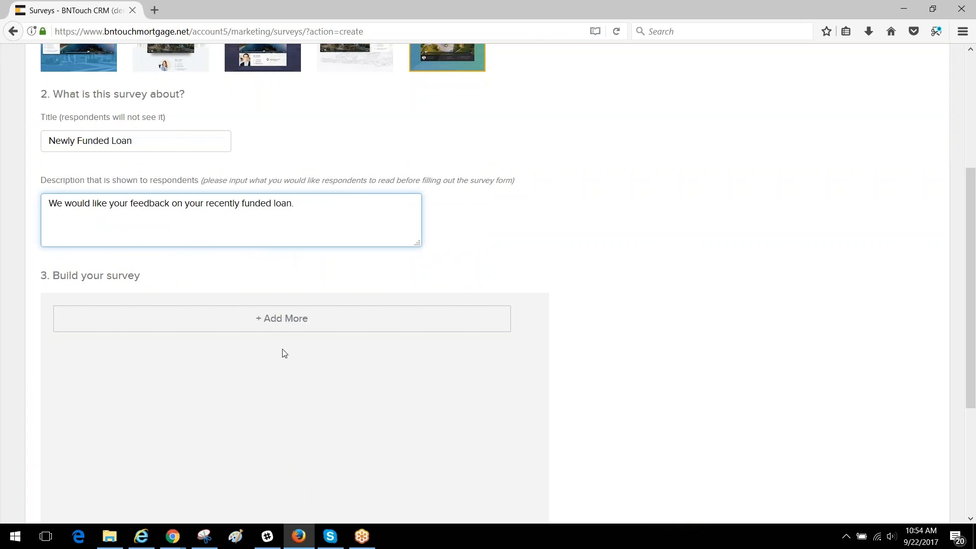
click(289, 330)
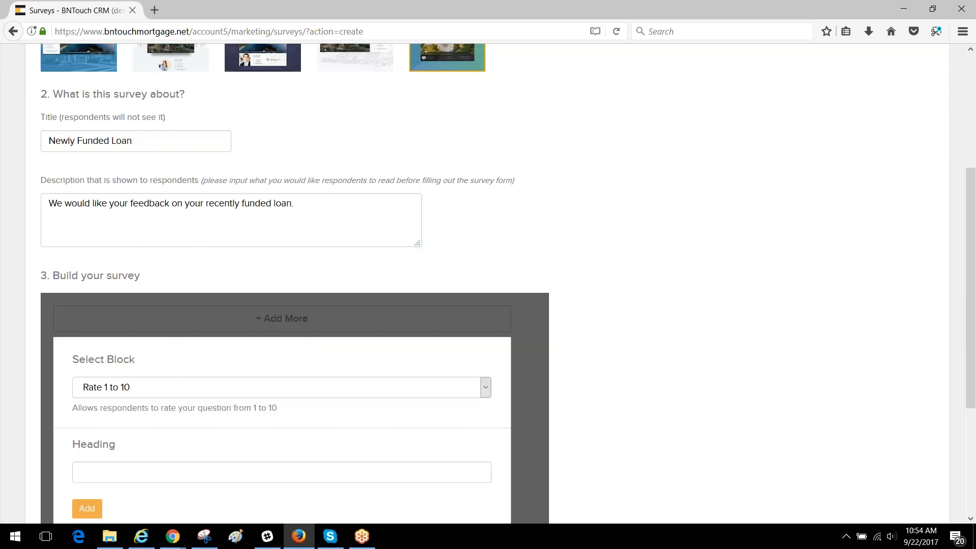
scroll(392, 322, down, 2)
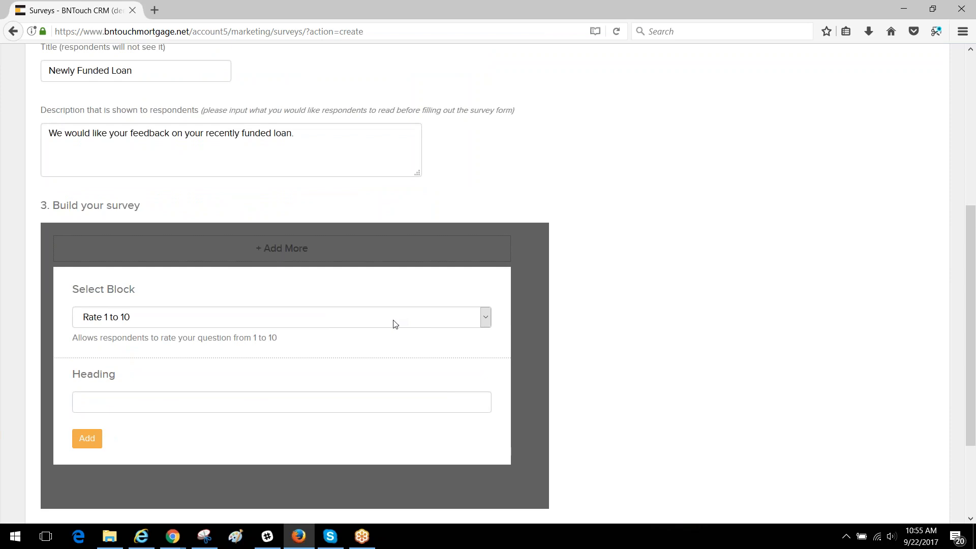
click(395, 324)
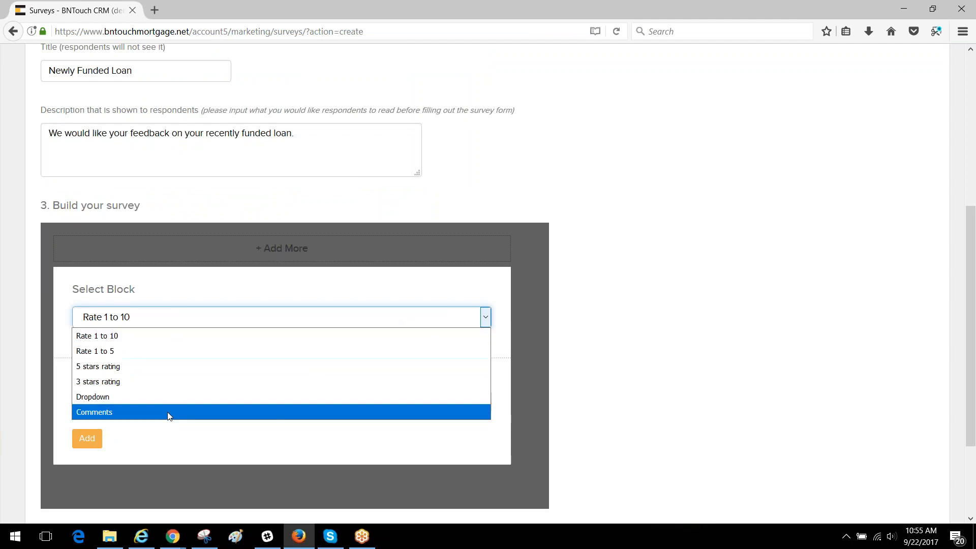
click(132, 341)
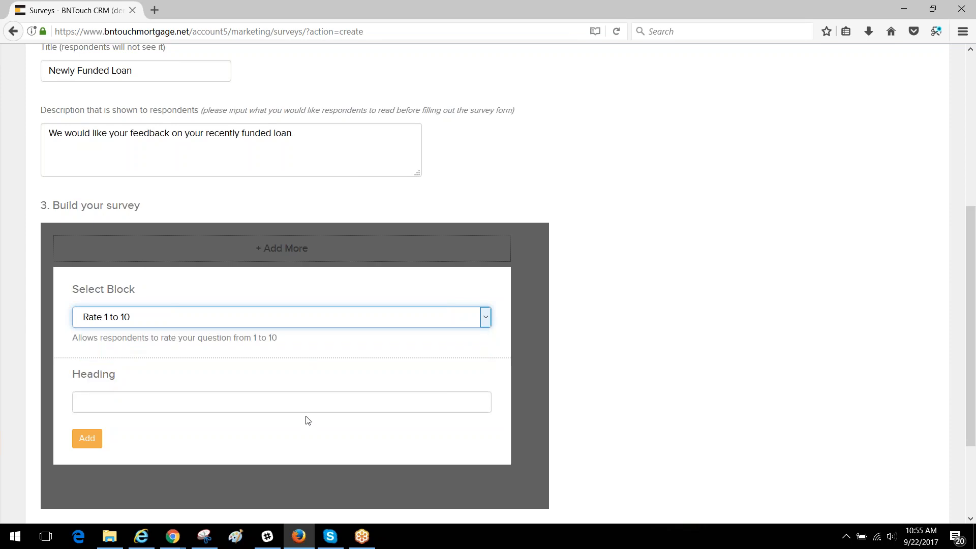
click(270, 405)
text(On a scale of 1 to 10)
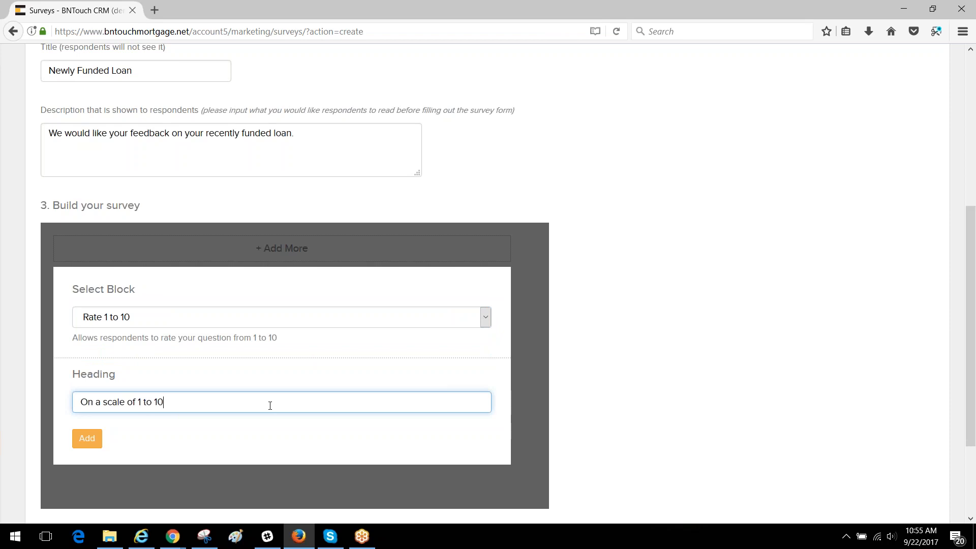
text(, how satisfied are you with our servic)
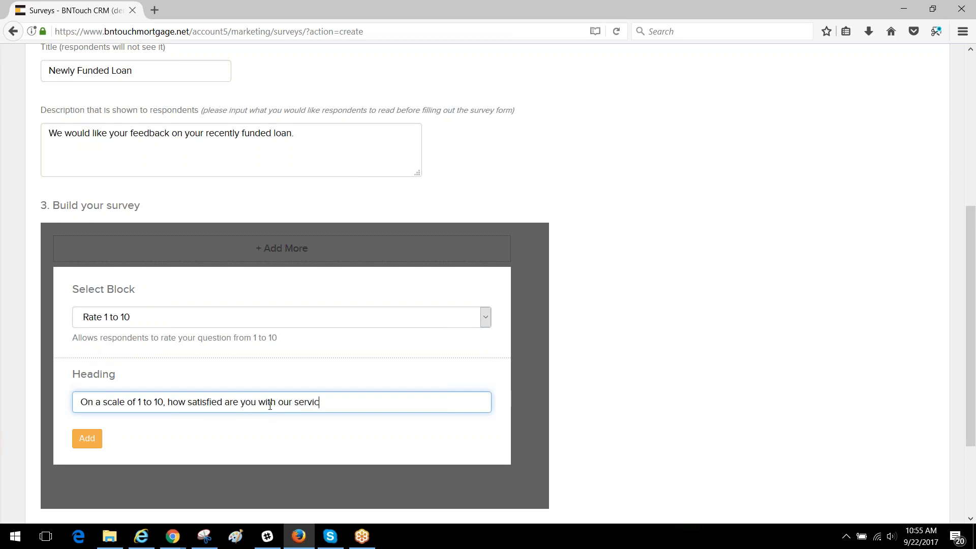
text(e during the loan process.)
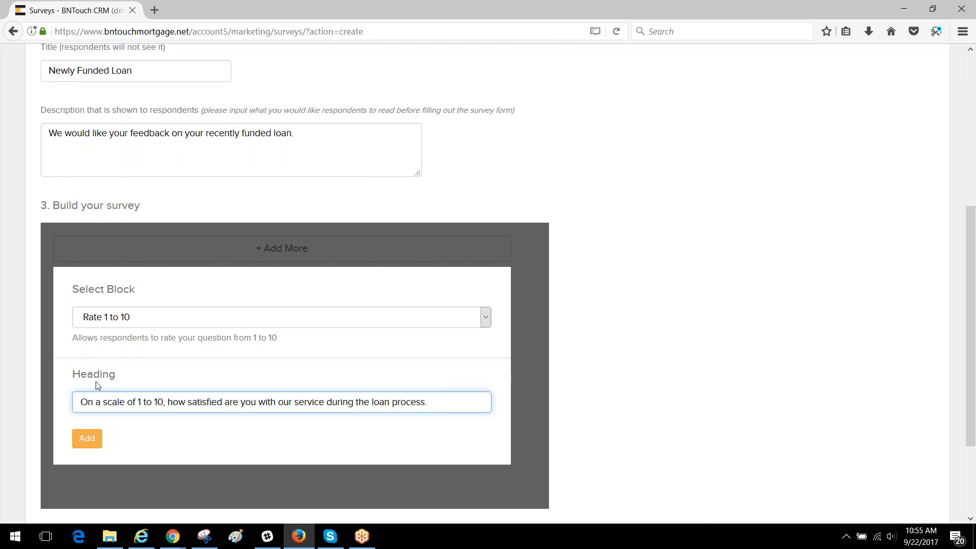
click(87, 438)
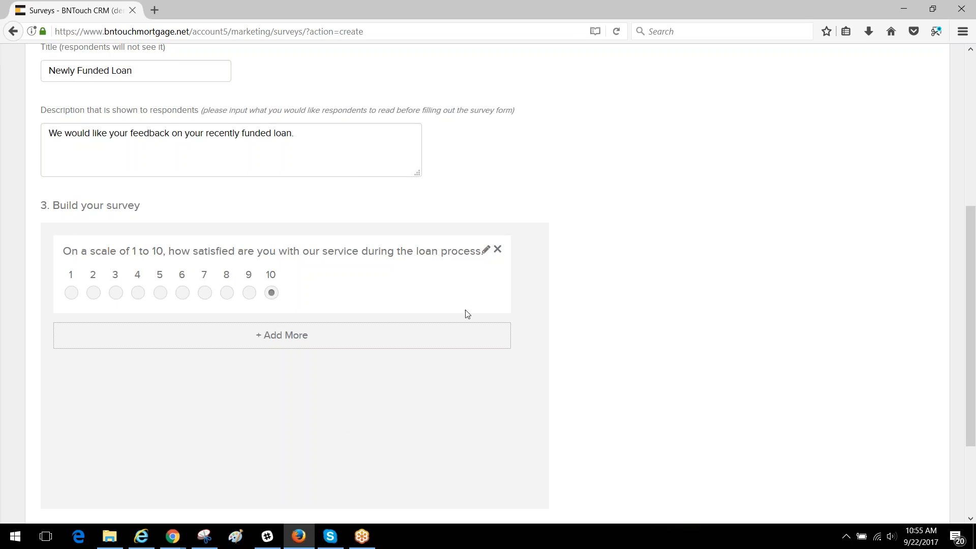
Step: Open the satisfaction rating question for editing and update it with its existing settings
click(485, 250)
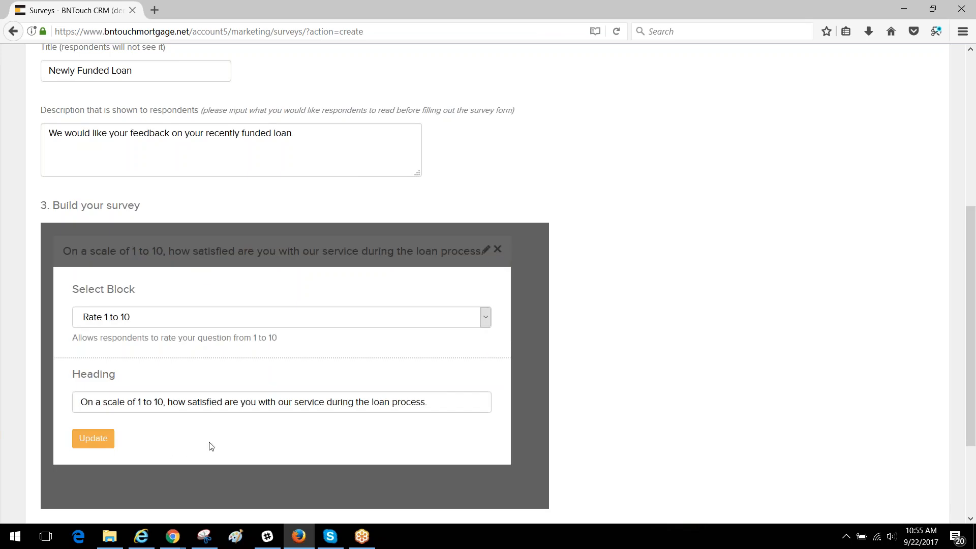
click(107, 440)
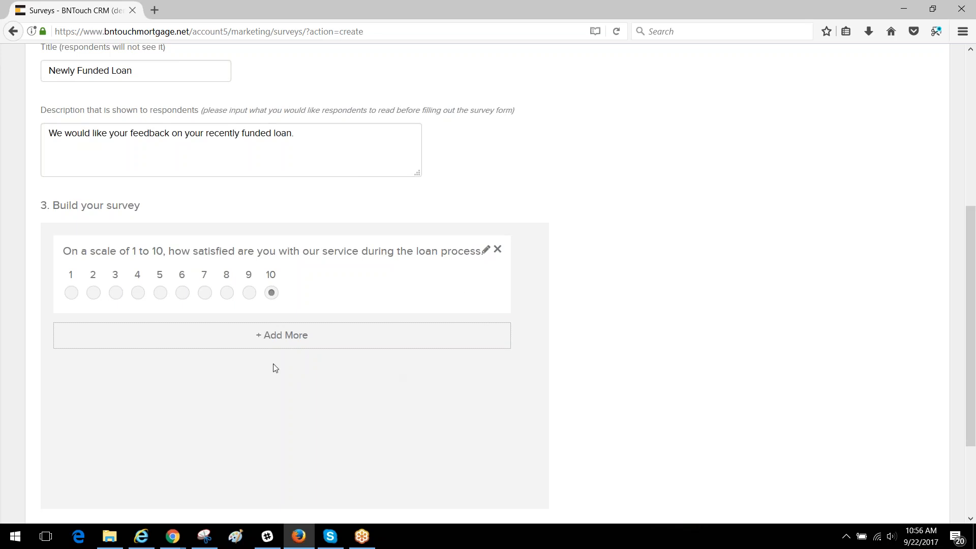
Step: Start a Dropdown block with the options Very Likely, Somewhat Likely, Somewhat Unlikely and Very Unlikely, each on its own line
click(297, 343)
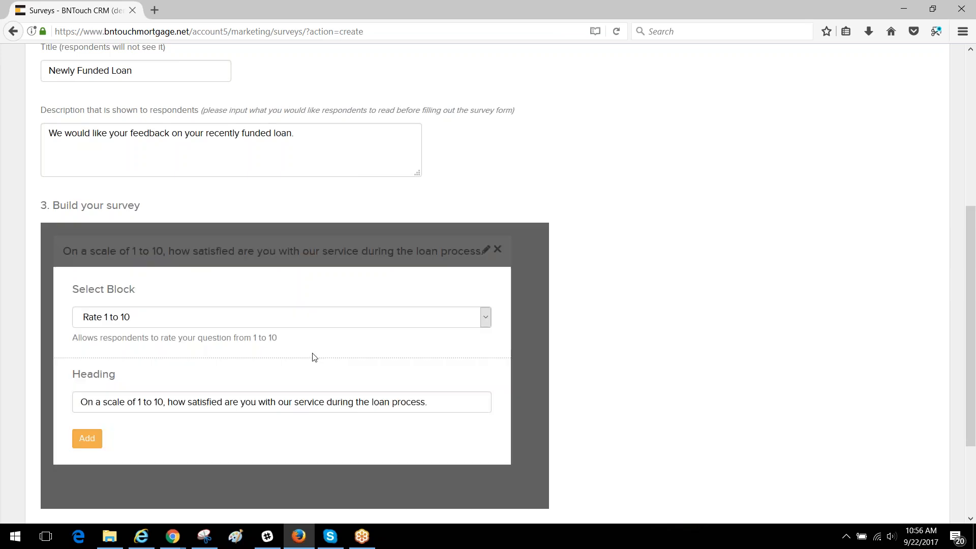
click(295, 323)
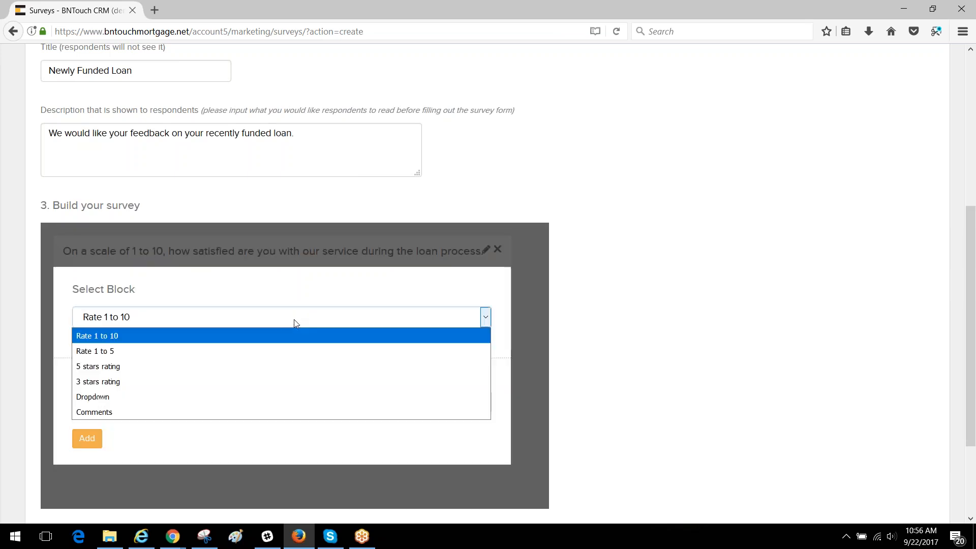
click(239, 396)
click(226, 376)
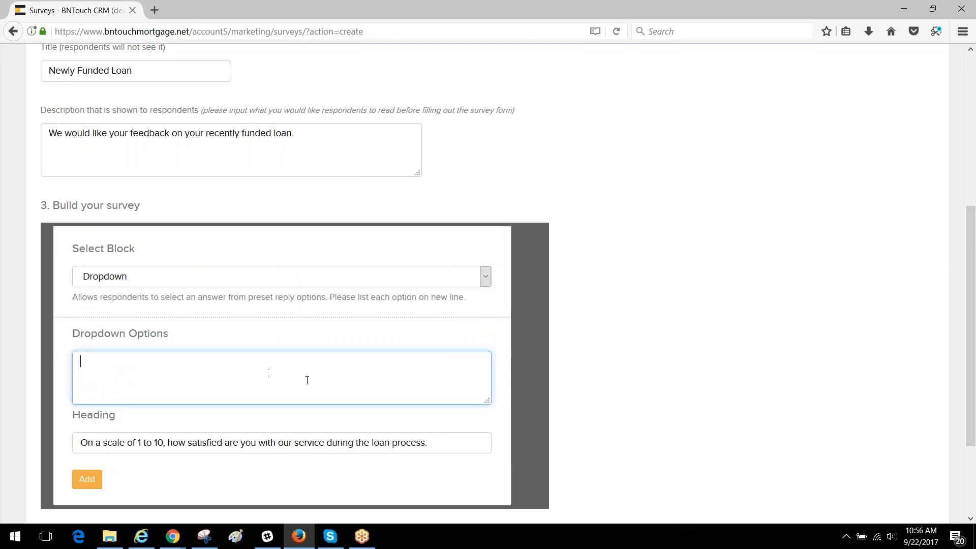
text(Very Likely Somewh)
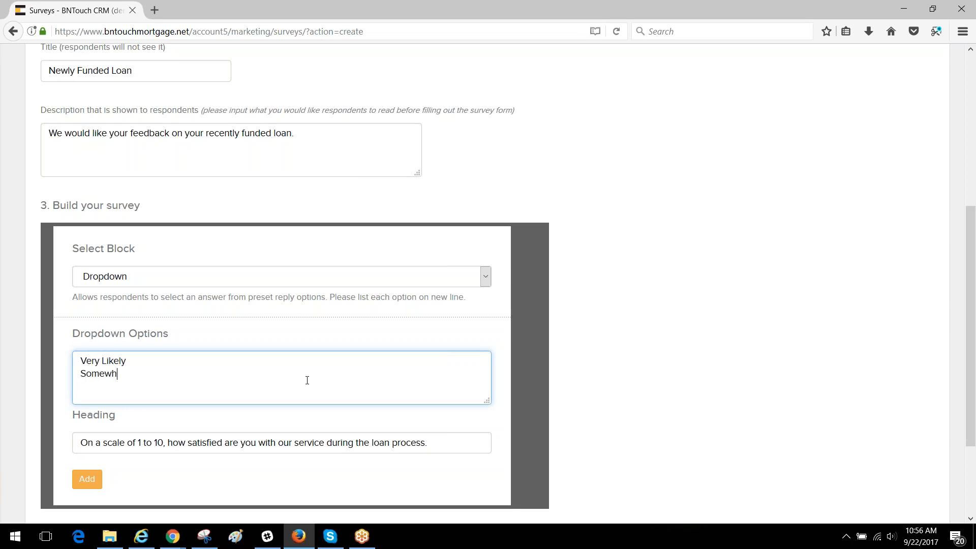
text(at Likely )
text(Somewhat )
text(Unlik)
text(y)
key(Return)
text(Very Unlikely)
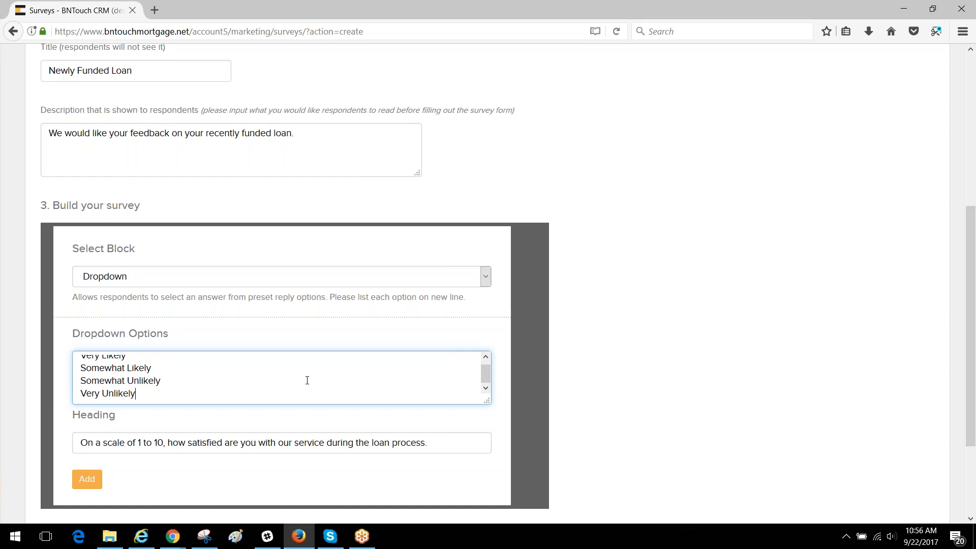
scroll(141, 365, up, 1)
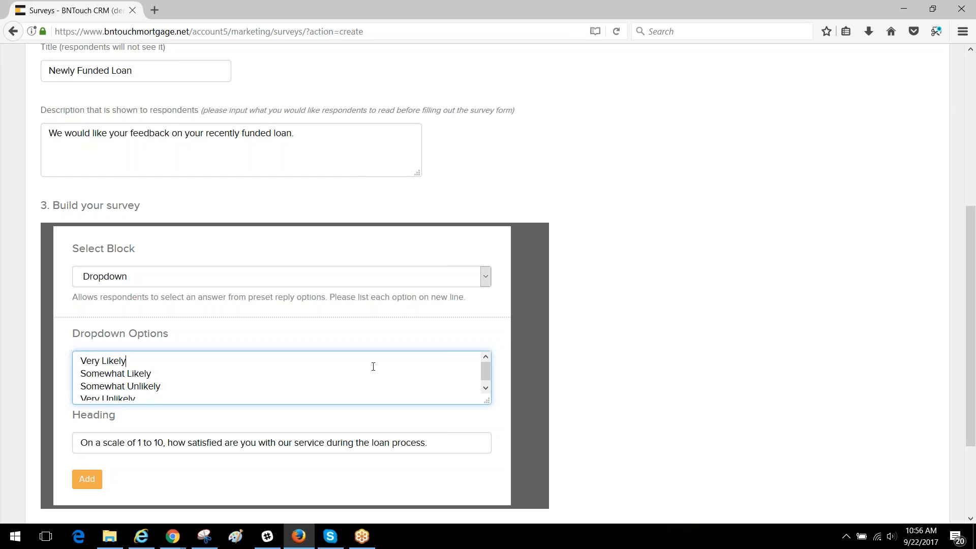
click(187, 376)
drag(218, 401, 80, 395)
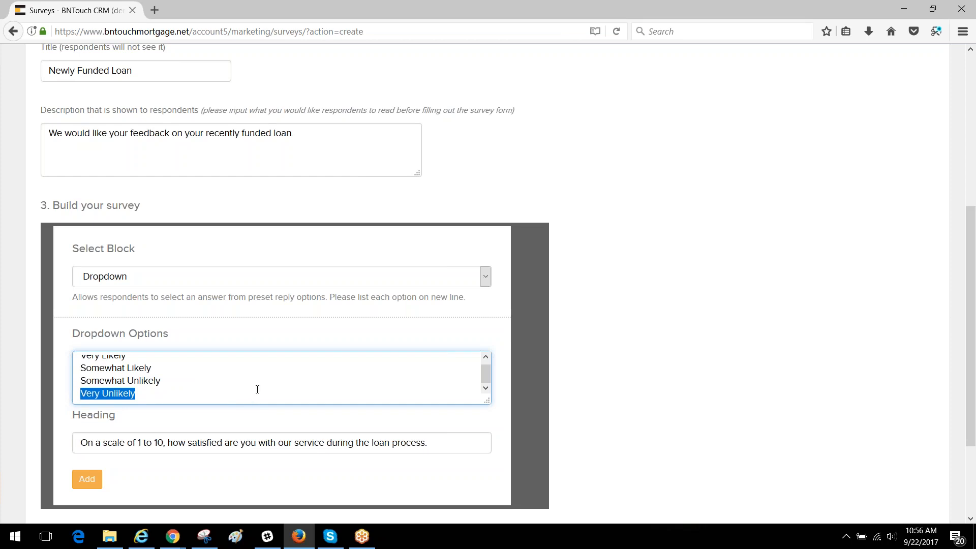
Step: Replace the heading with "Using the drop-down let us know how likely you are to use us again in the future." and add the block
drag(463, 438, 71, 443)
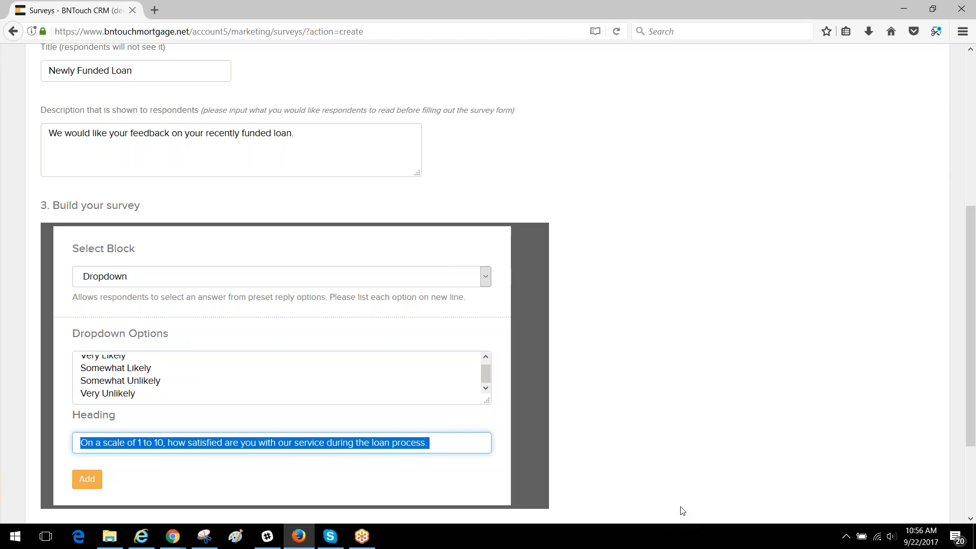
text(Using the)
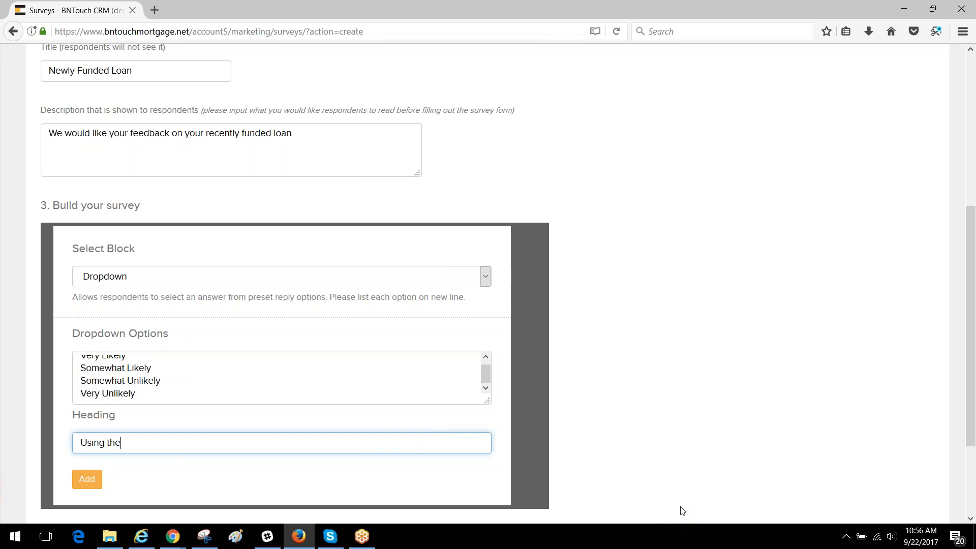
text( drop-down let us know how likely )
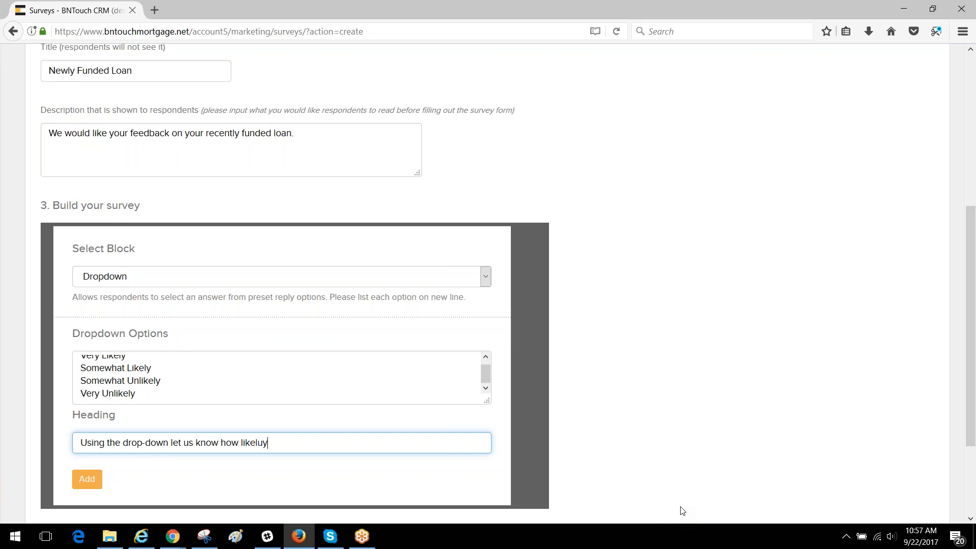
text(you are to use us again in the future.)
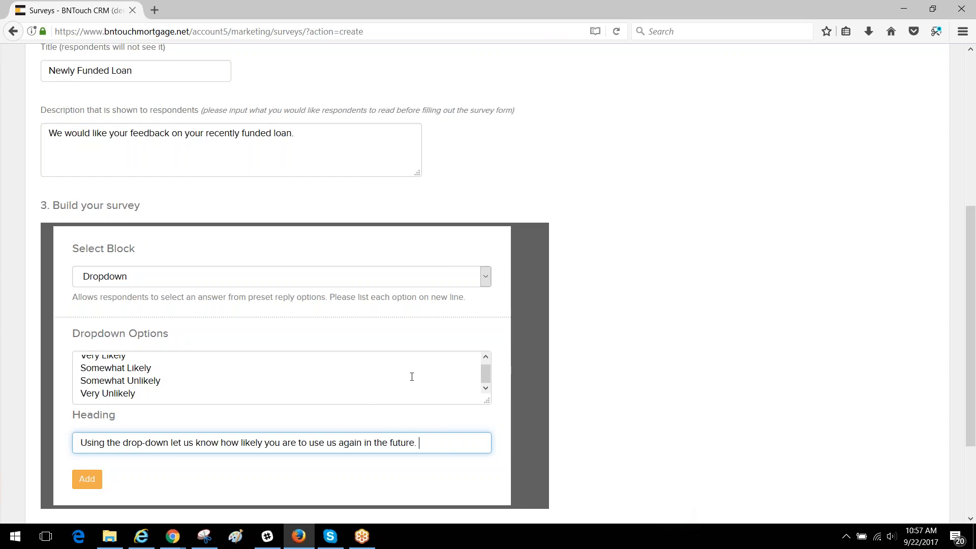
scroll(366, 397, down, 2)
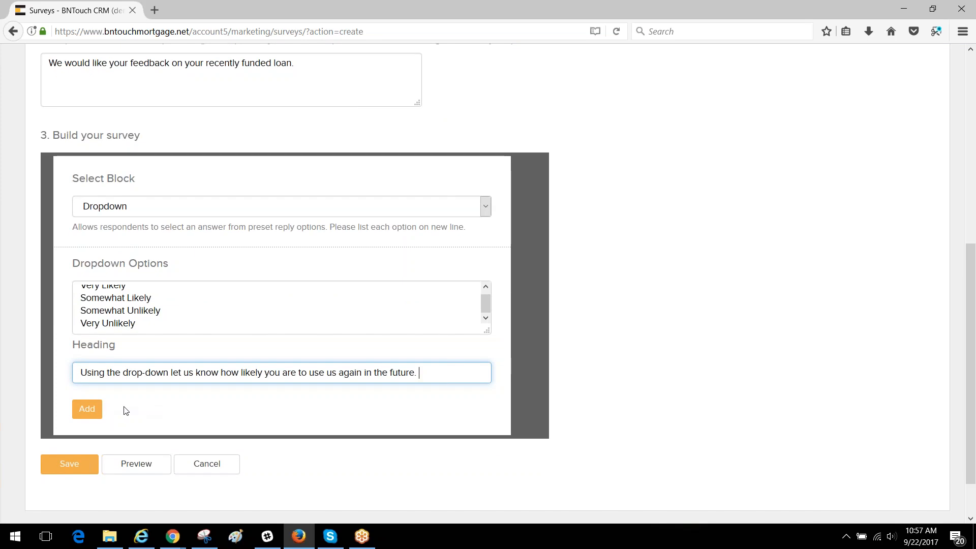
click(92, 416)
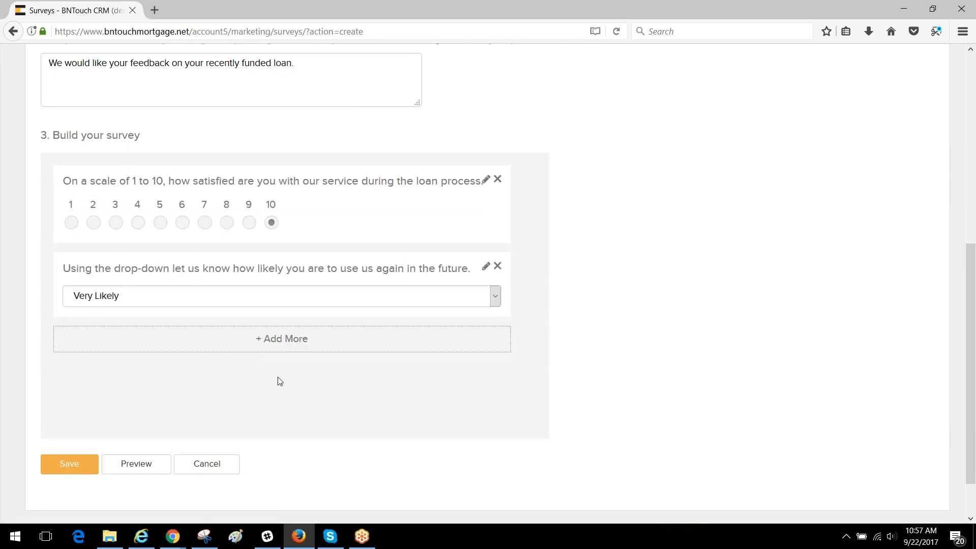
Step: Add a 5 stars rating block with the heading "Overall how many stars would you give us?" to the survey
click(298, 346)
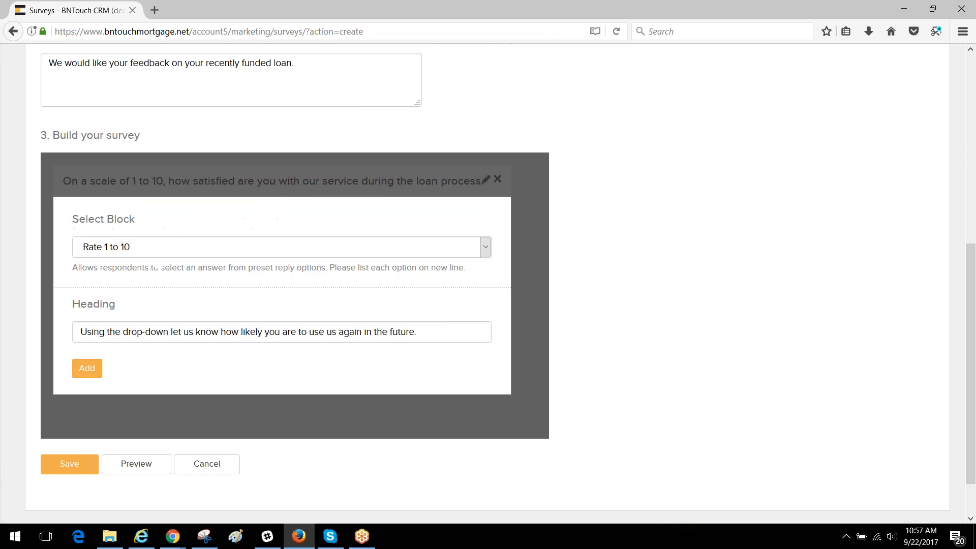
click(173, 247)
click(170, 301)
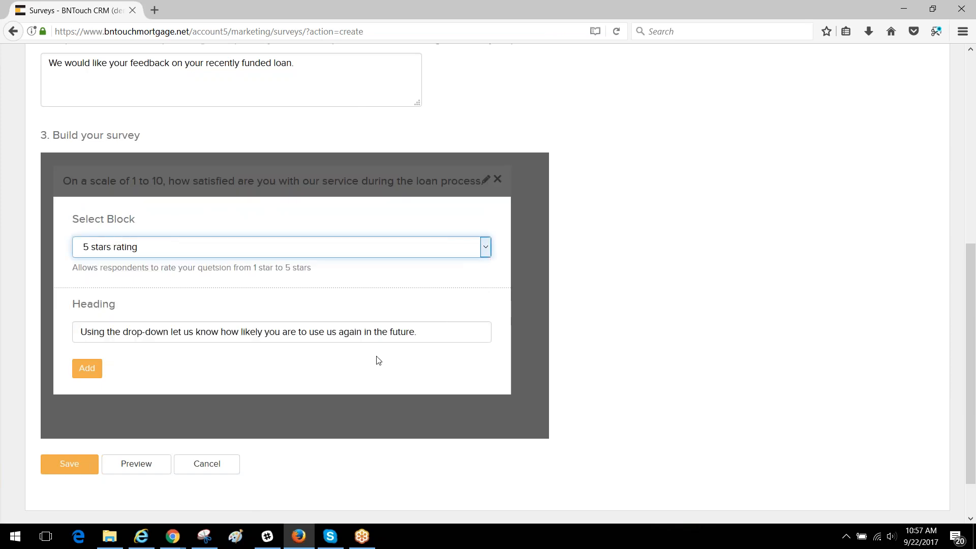
drag(419, 332, 29, 314)
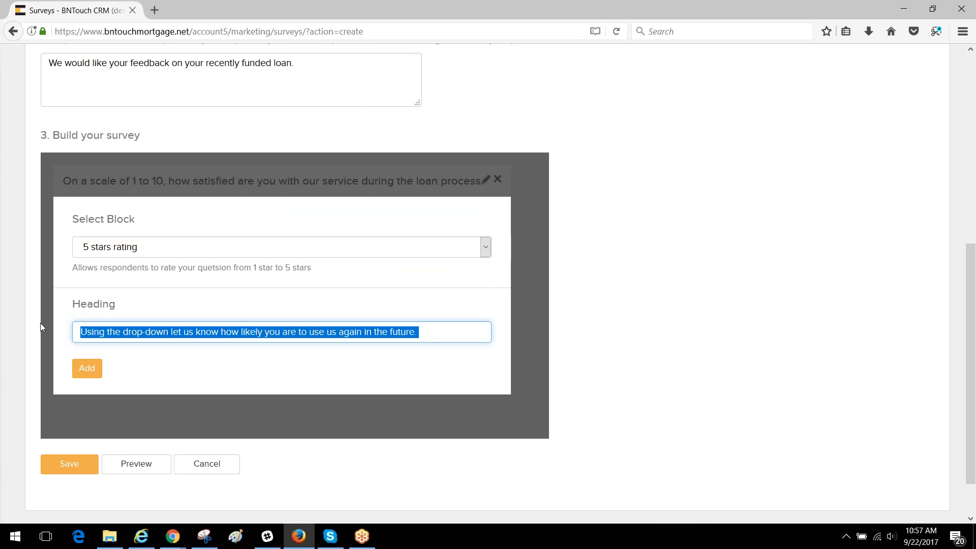
text(Over)
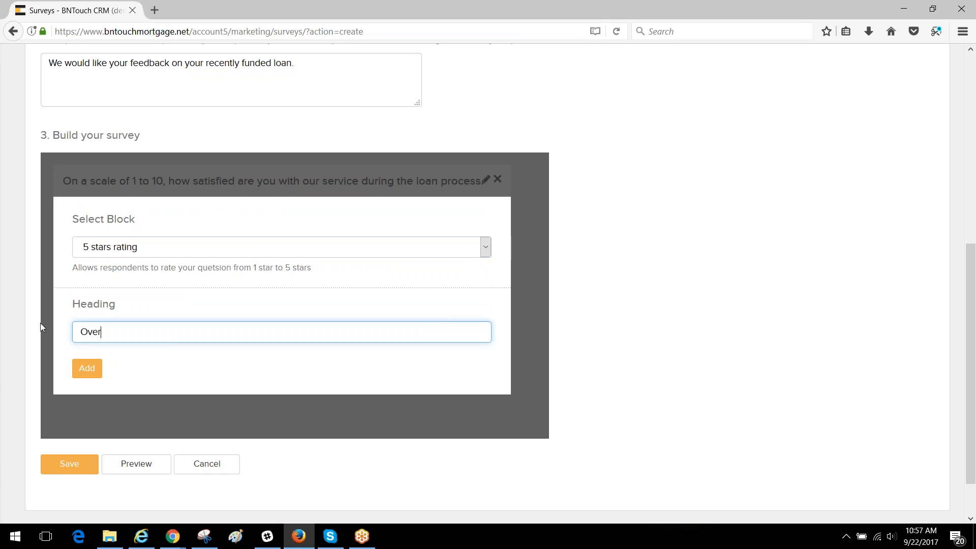
text(all how many stars would you )
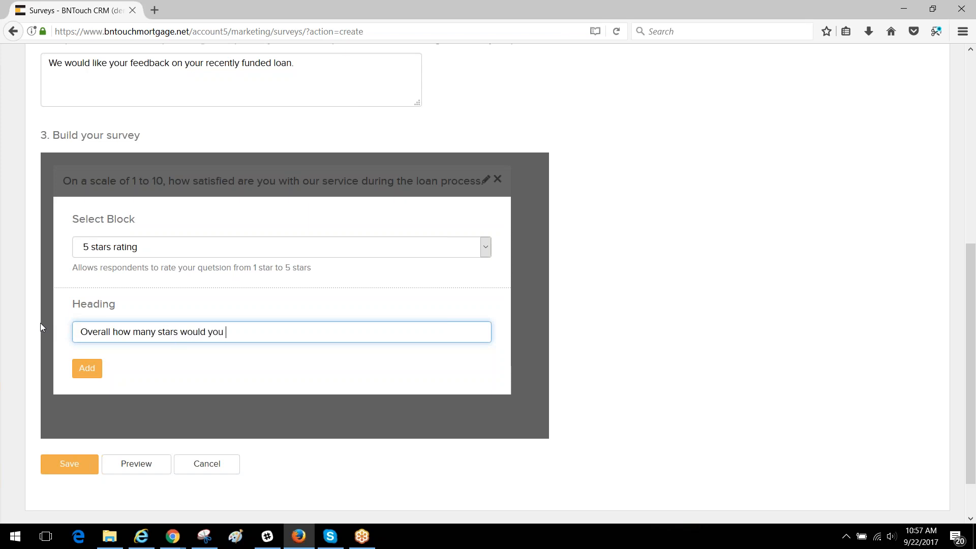
text(give us?)
click(88, 376)
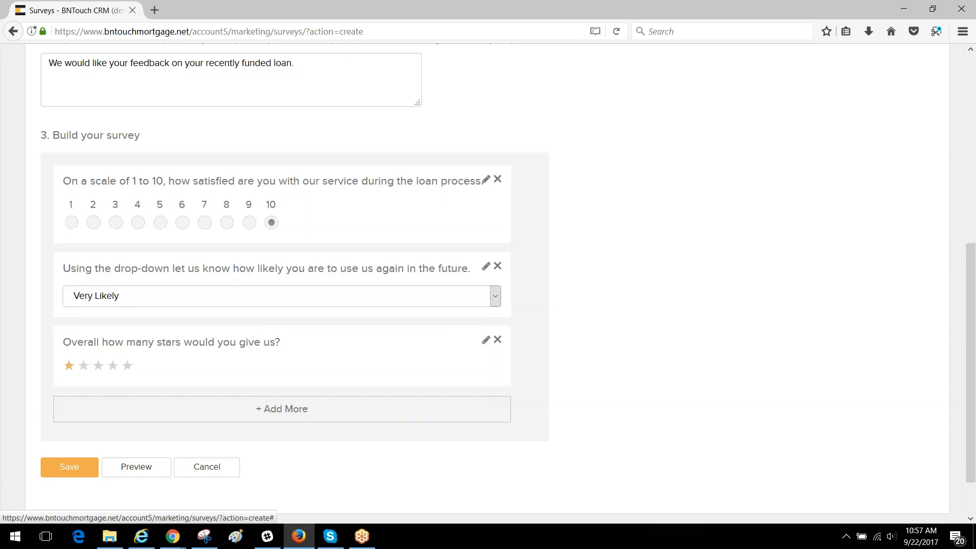
Step: Add a Comments block headed "We are always looking for feedback from our customers! Please share with us about your experience."
scroll(168, 418, down, 2)
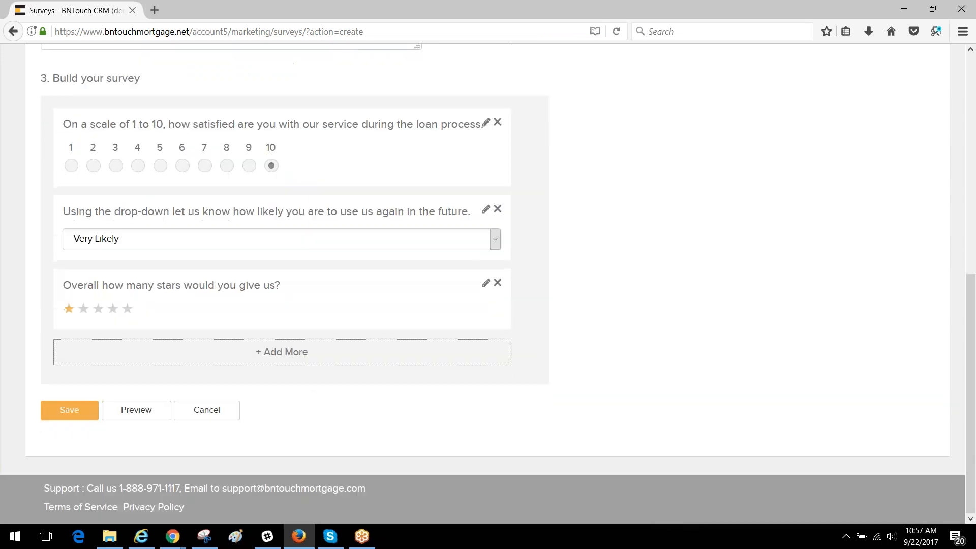
click(291, 359)
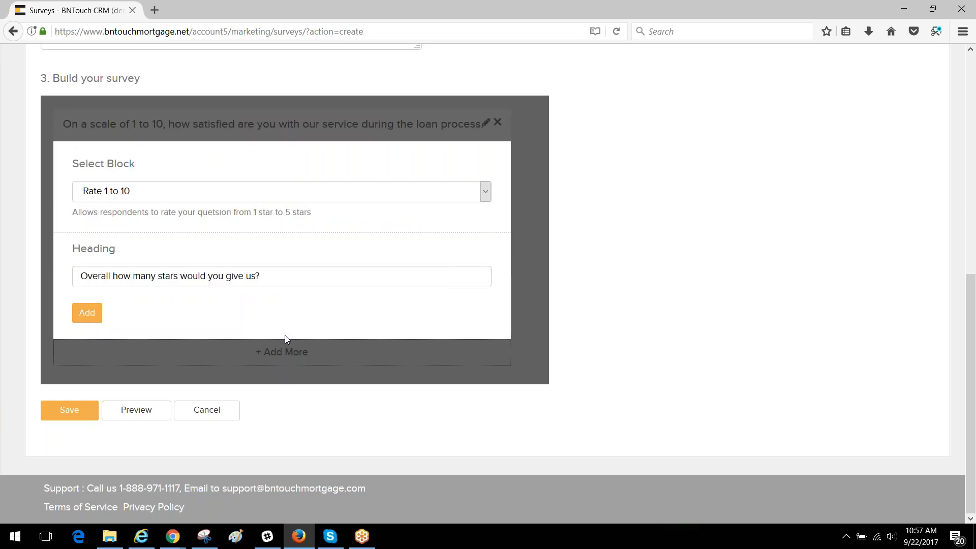
click(267, 194)
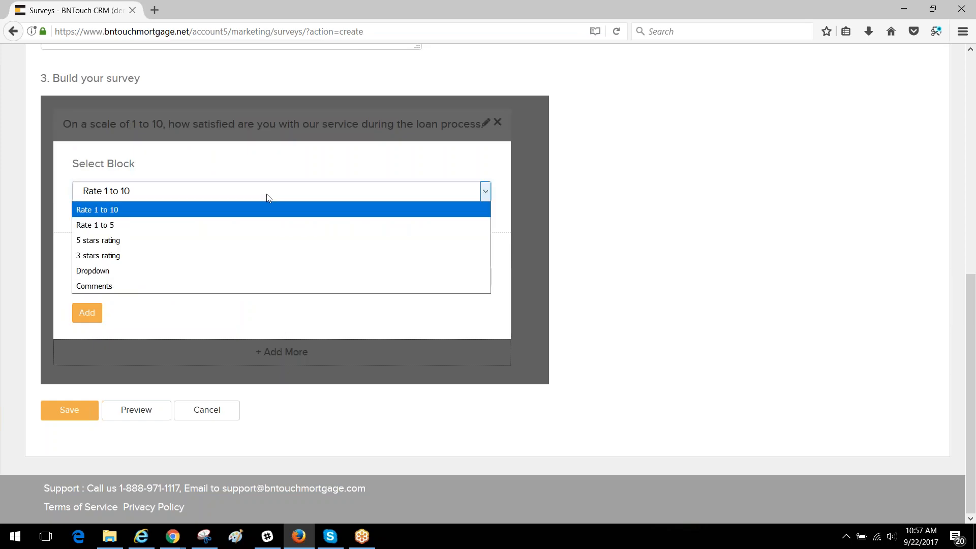
click(203, 285)
drag(284, 276, 79, 277)
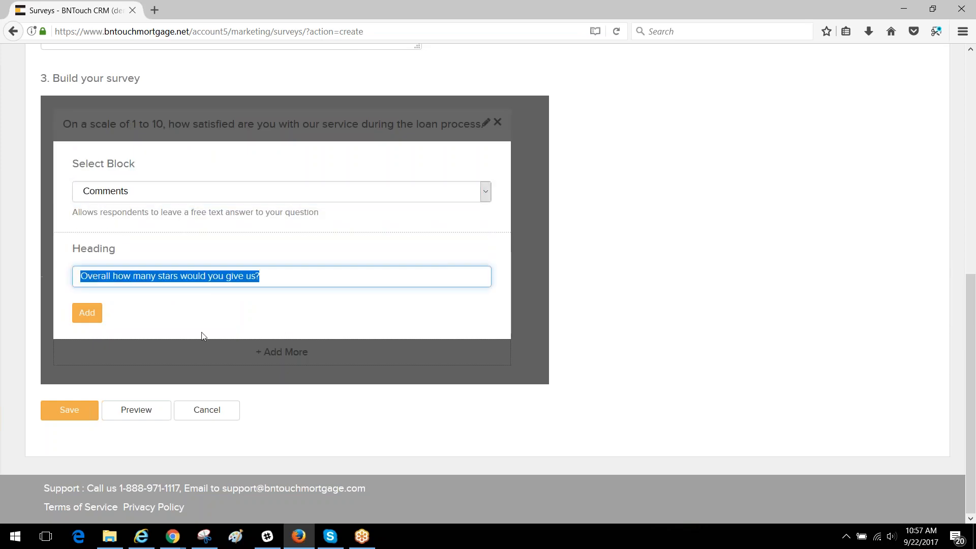
text(We)
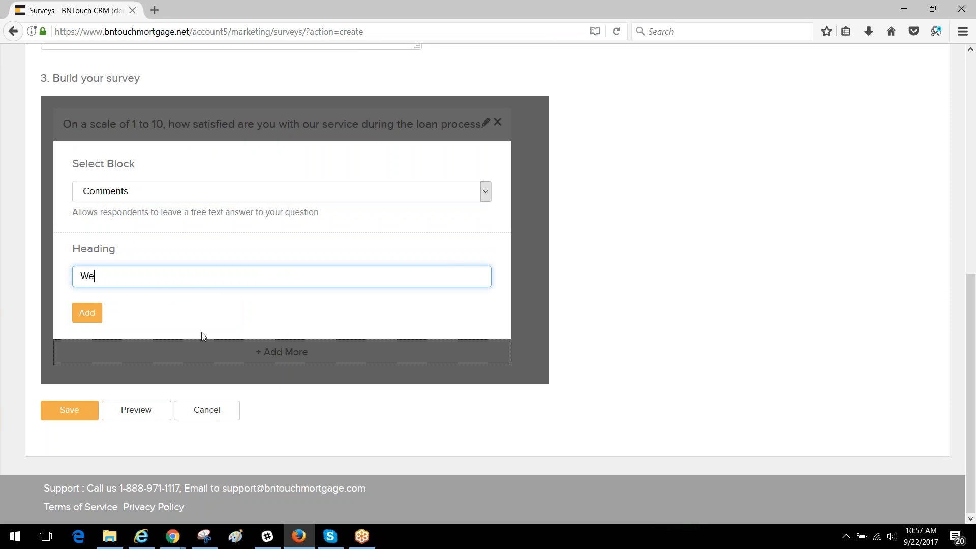
text( are always looking for fee)
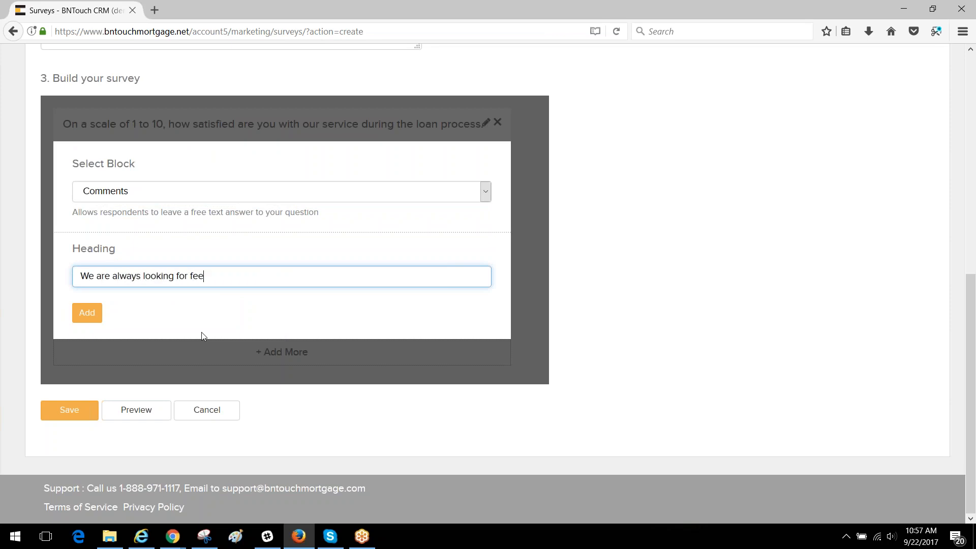
text(dback from our customers! Please share with us about your experience.)
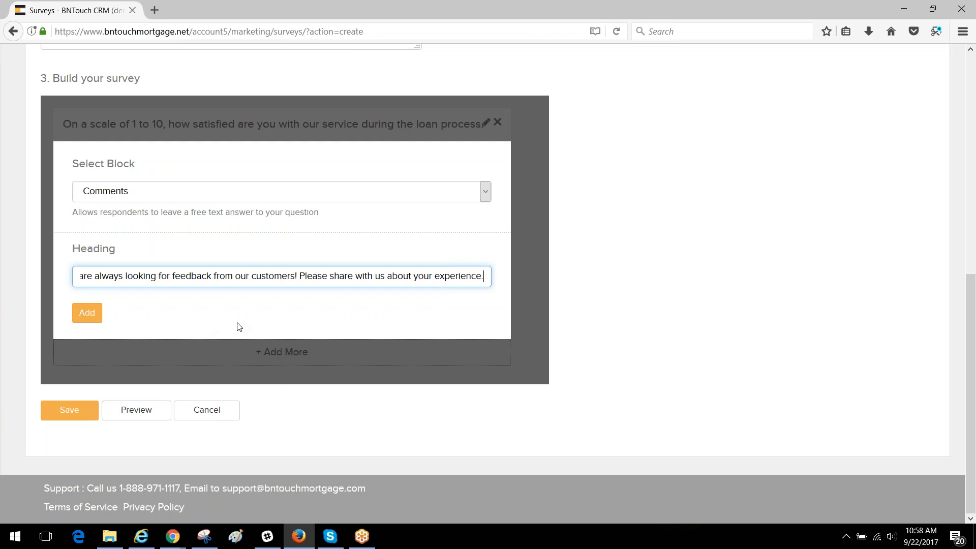
click(85, 318)
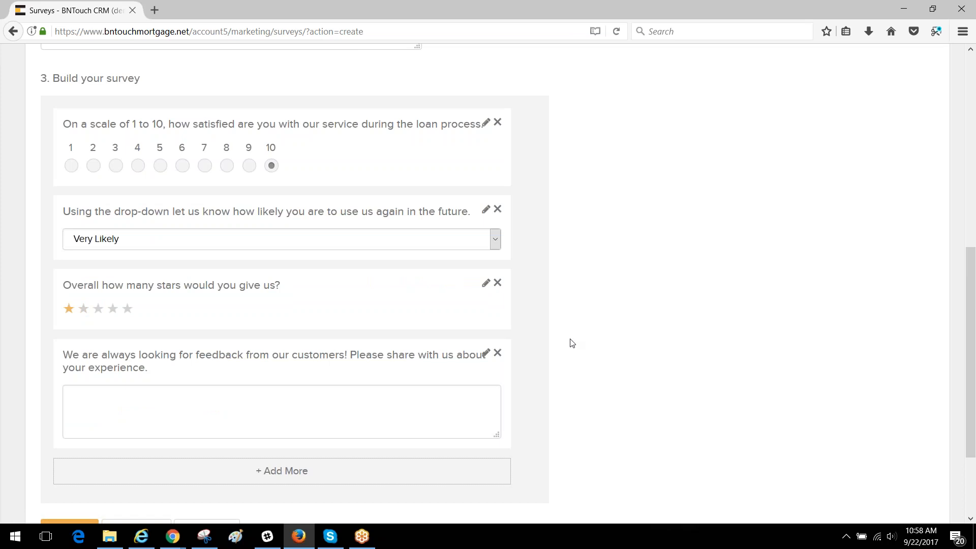
Step: Preview the survey in a maximized window, check its description and all questions, and close the preview
scroll(554, 333, down, 2)
scroll(541, 325, up, 2)
scroll(500, 292, down, 3)
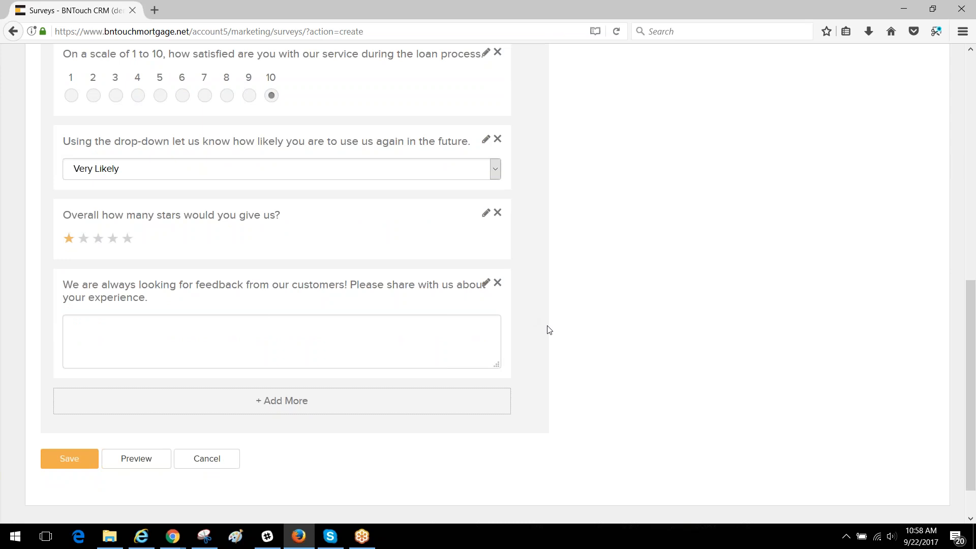
scroll(549, 329, down, 2)
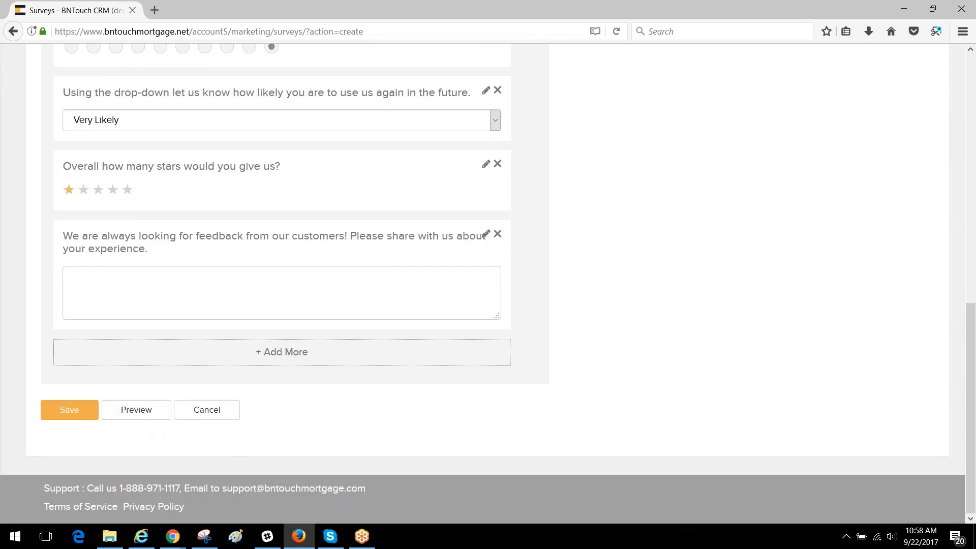
click(126, 416)
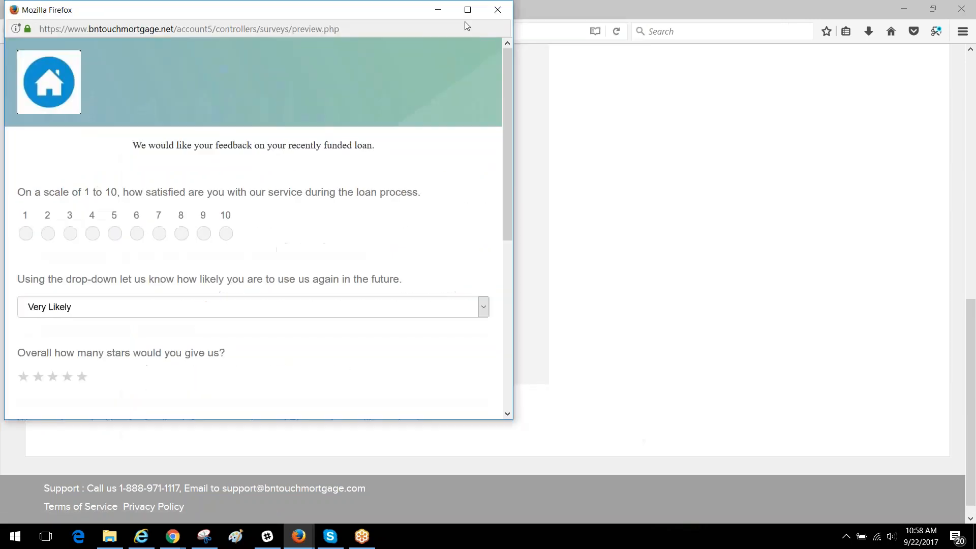
click(464, 10)
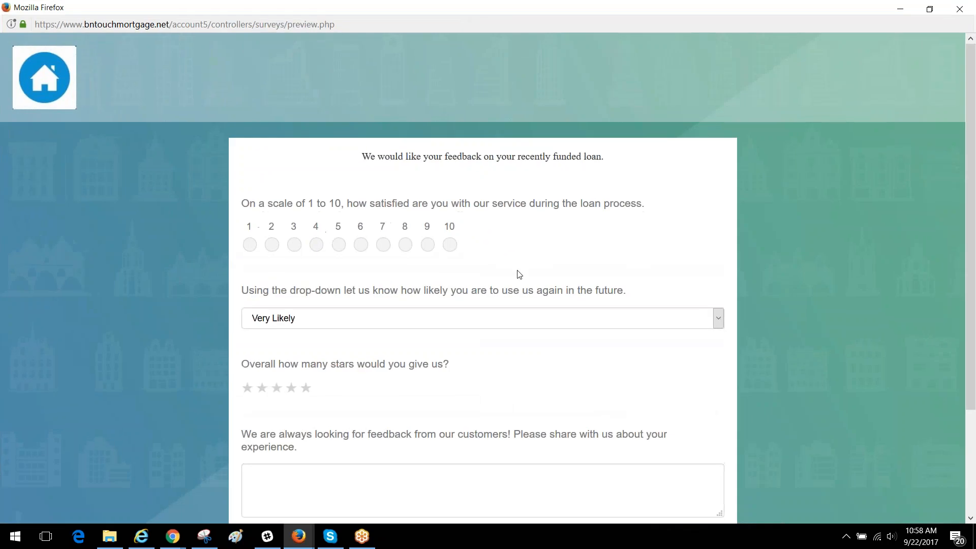
scroll(518, 303, down, 5)
scroll(519, 303, up, 5)
drag(362, 156, 607, 157)
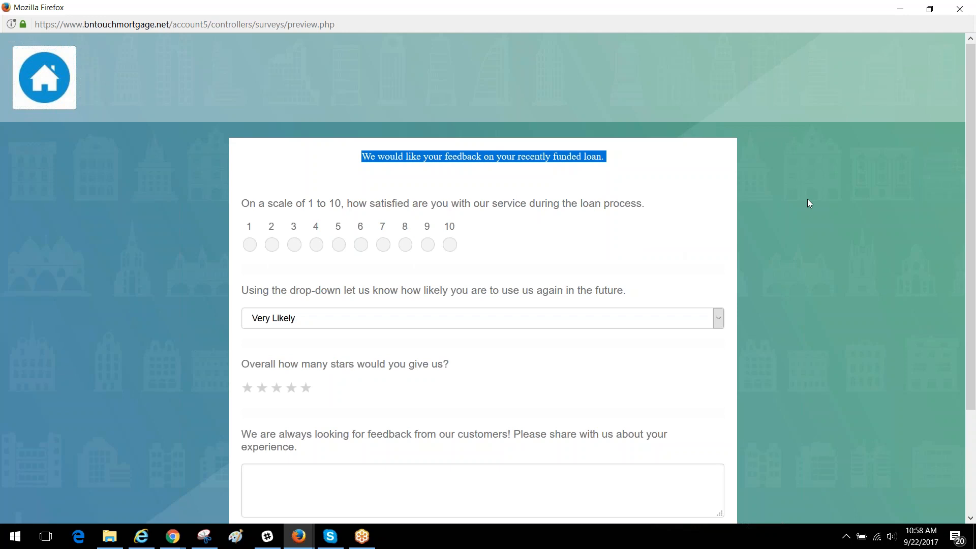
click(960, 9)
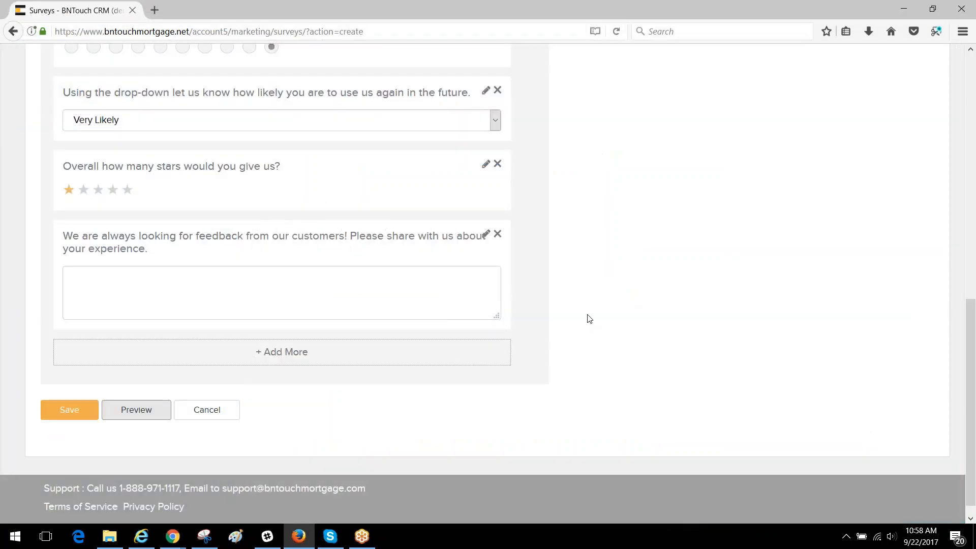
Step: Recheck the description shown to respondents and the question blocks, and save the survey
scroll(589, 319, up, 5)
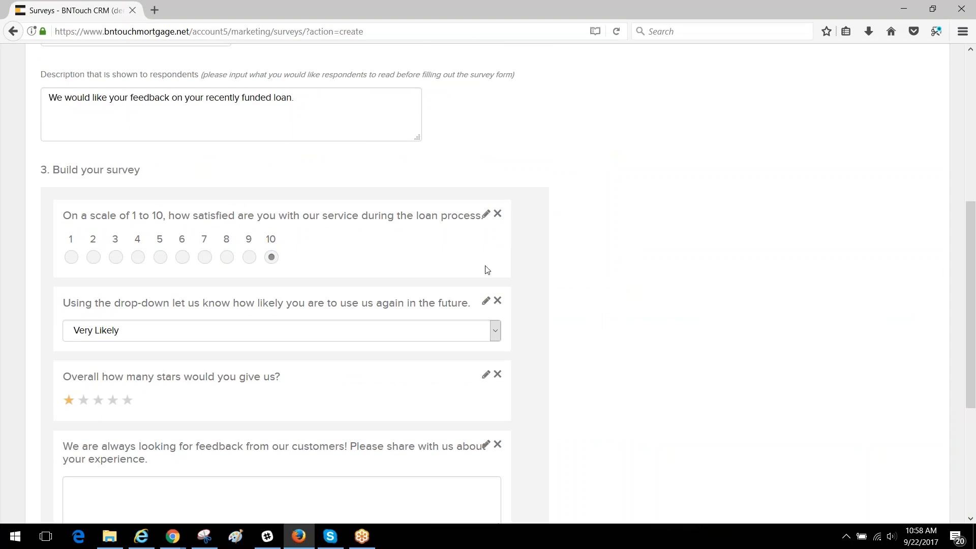
drag(295, 98, 113, 105)
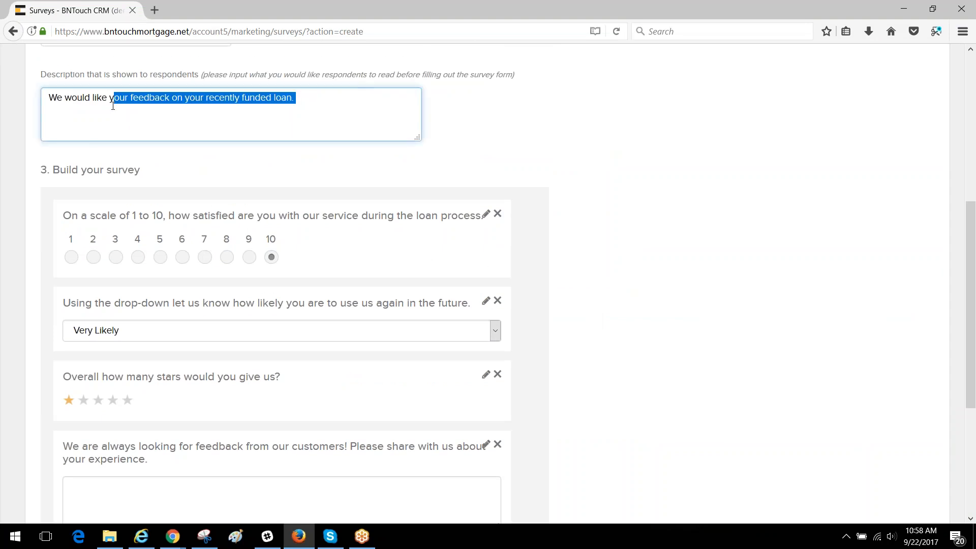
click(575, 172)
scroll(575, 171, down, 5)
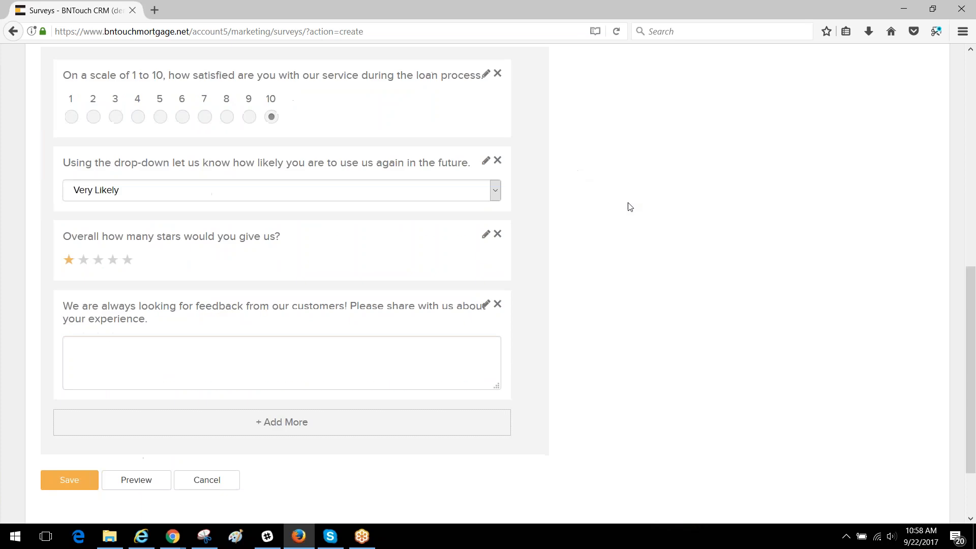
scroll(611, 194, down, 3)
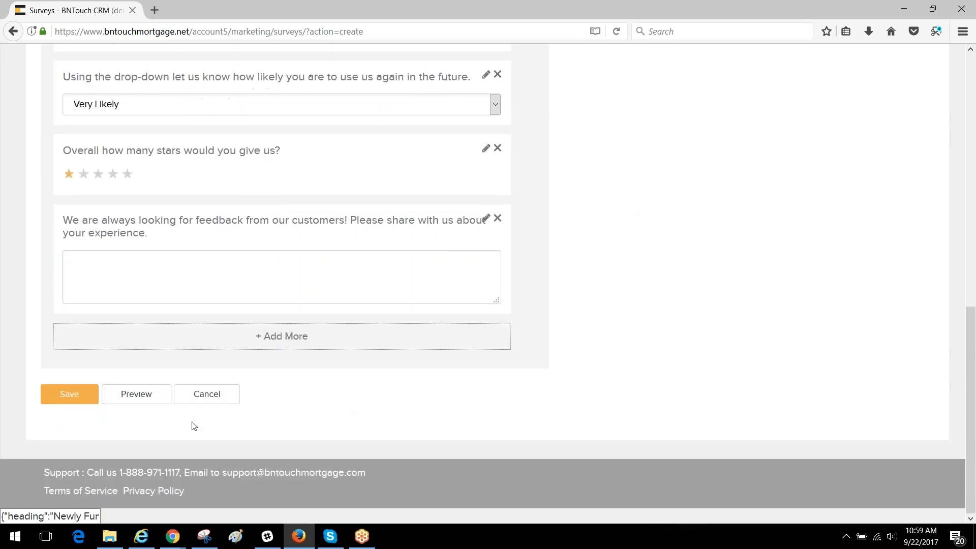
click(62, 405)
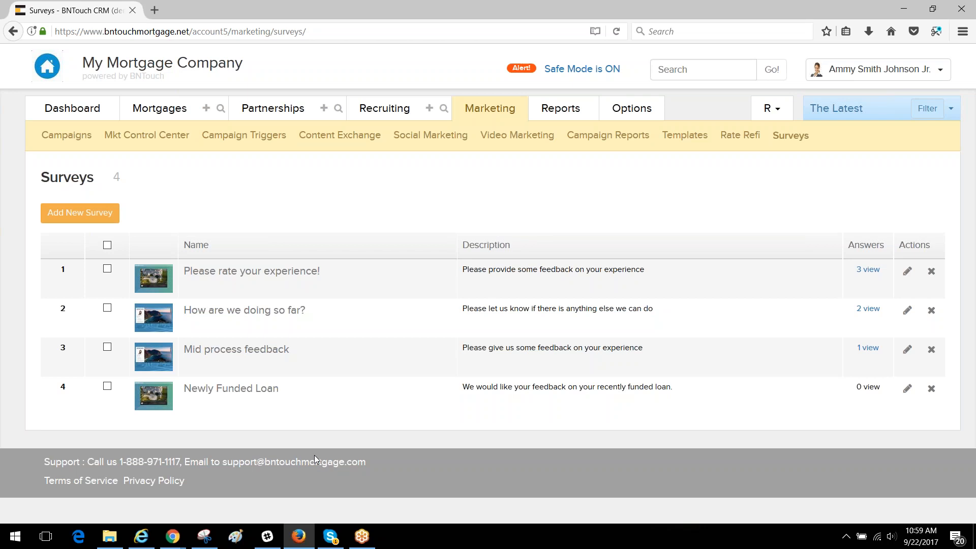
Step: Open the "How did we do?" marketing campaign from the Post Funded campaign group
click(73, 137)
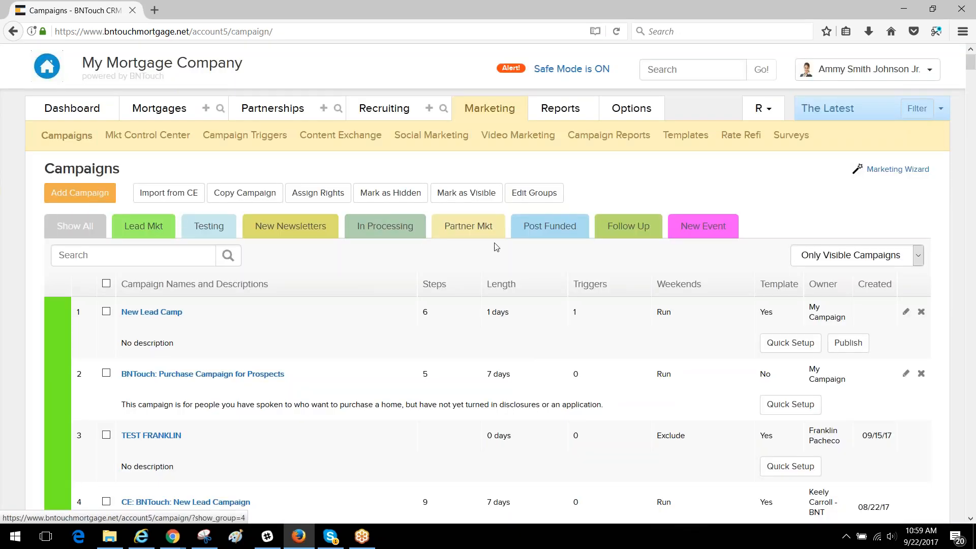
click(549, 231)
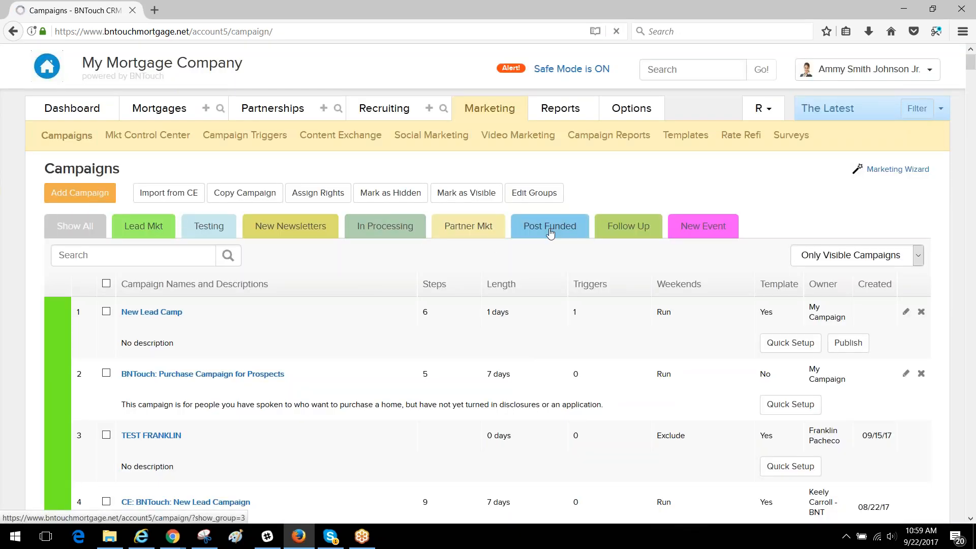
scroll(549, 231, down, 5)
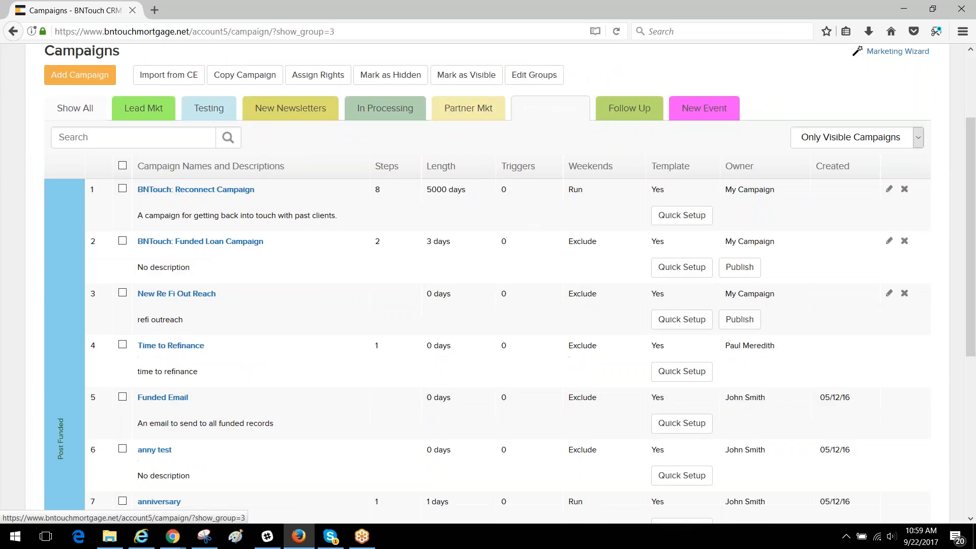
scroll(488, 284, down, 3)
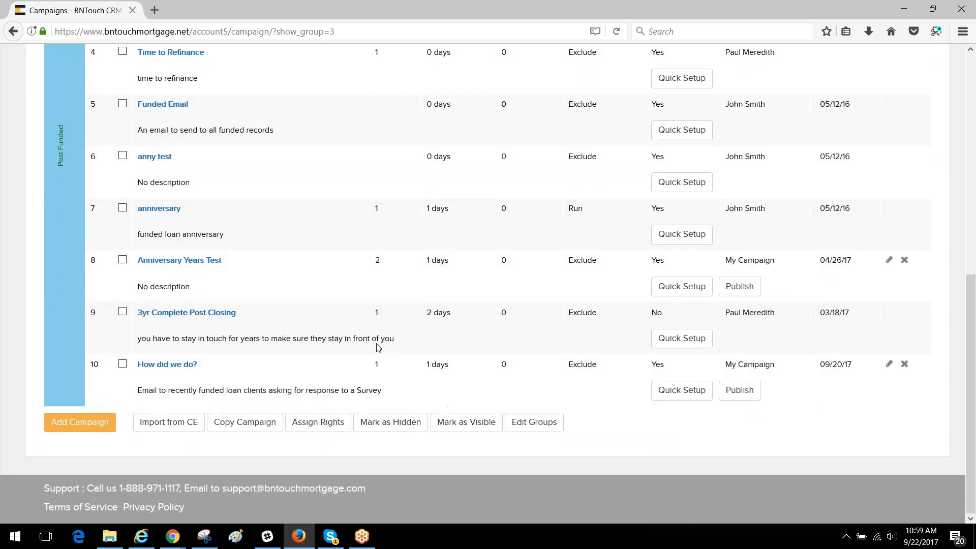
click(170, 370)
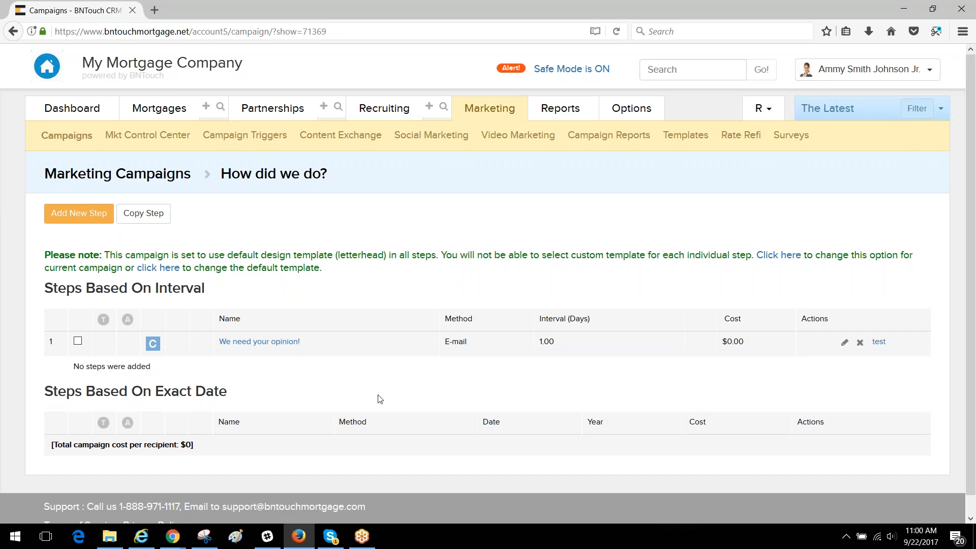
Step: Edit the campaign's "We need your opinion!" e-mail step and insert the "Newly Funded Loan" survey below its feedback text
click(844, 345)
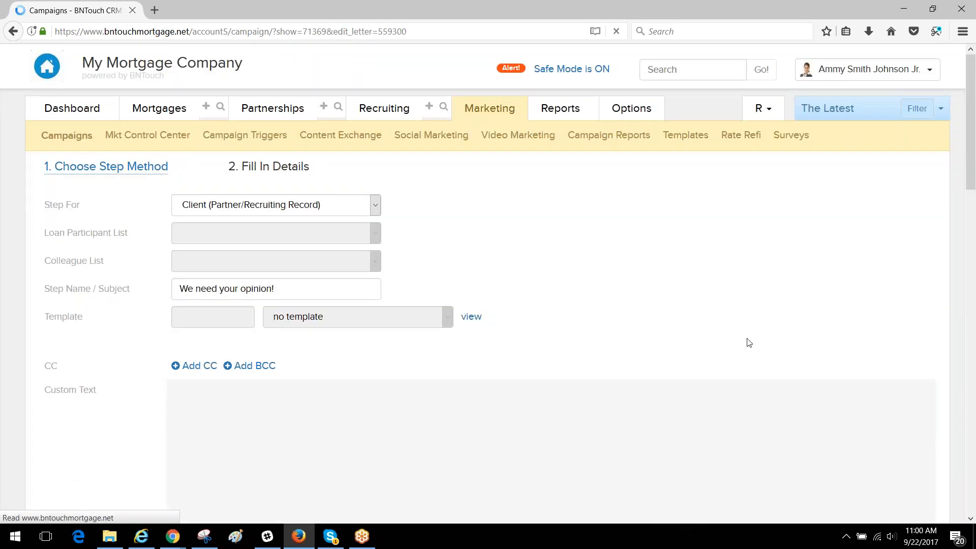
scroll(754, 332, down, 4)
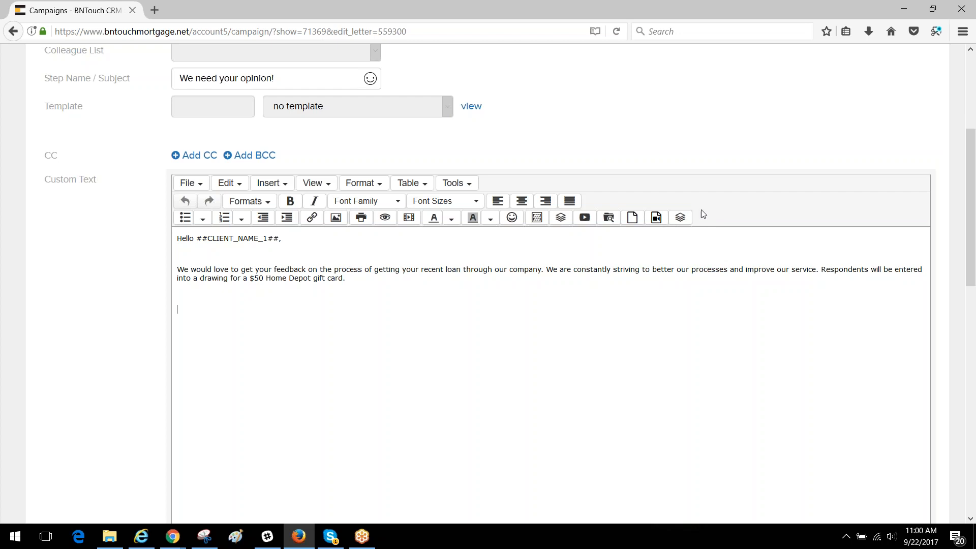
click(680, 217)
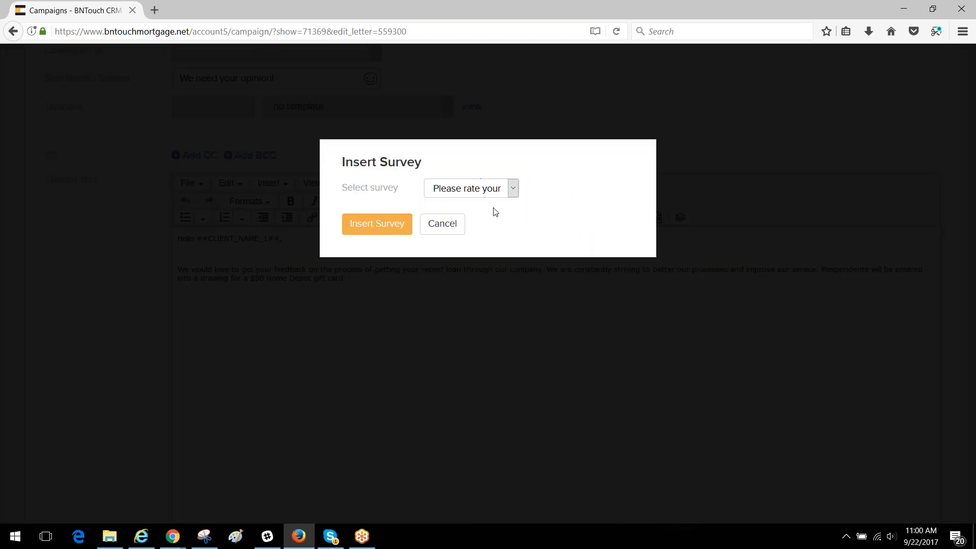
click(513, 189)
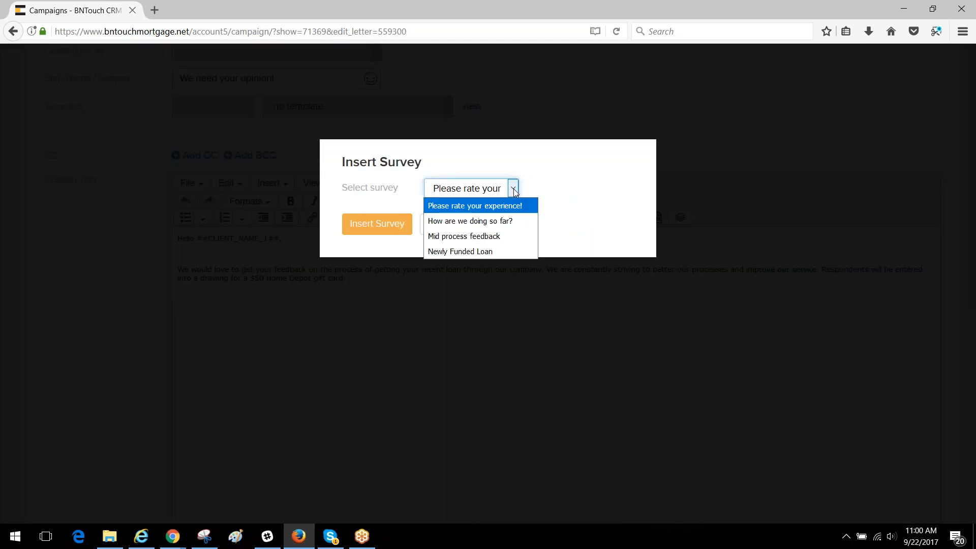
click(476, 252)
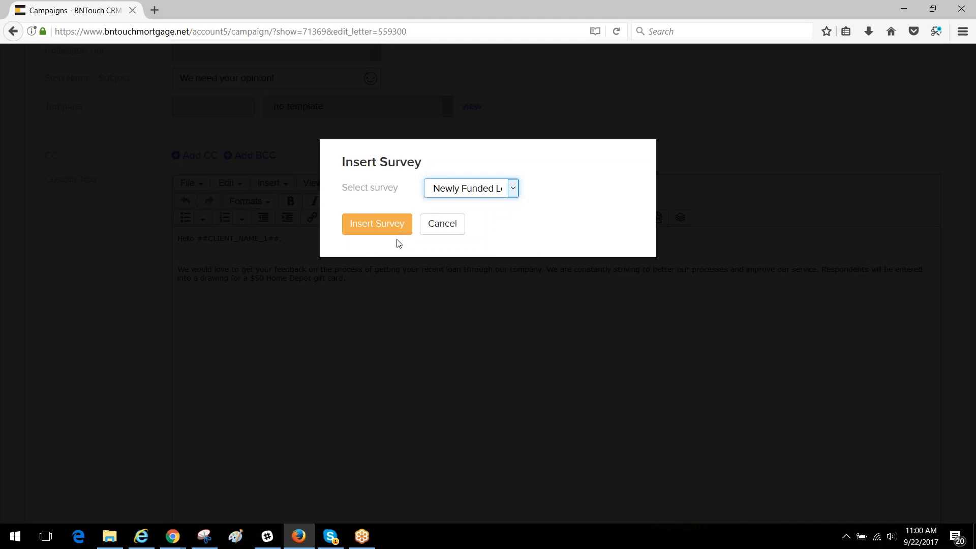
click(374, 226)
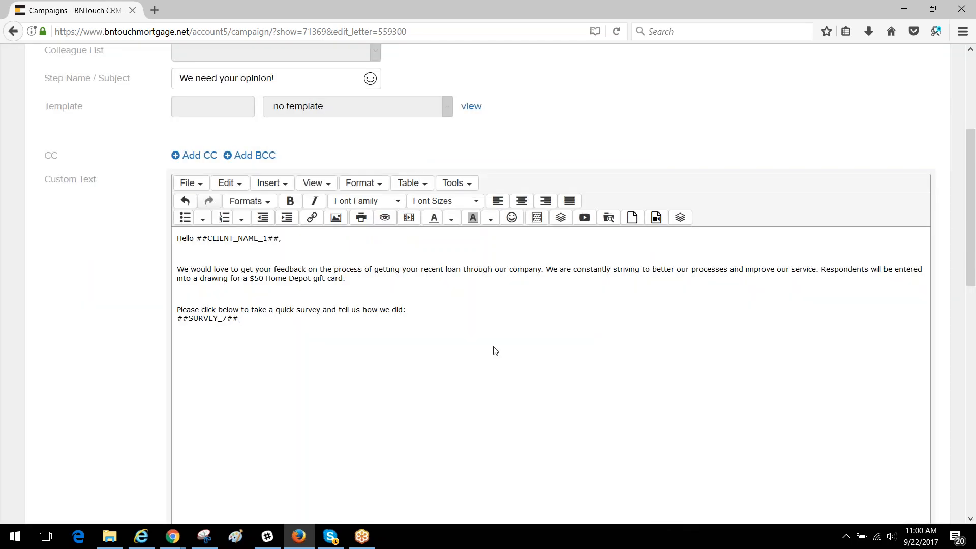
Step: Check the inserted survey invitation line and the step's sending and scheduling options, and save the updated letter
scroll(313, 324, down, 2)
drag(177, 241, 406, 239)
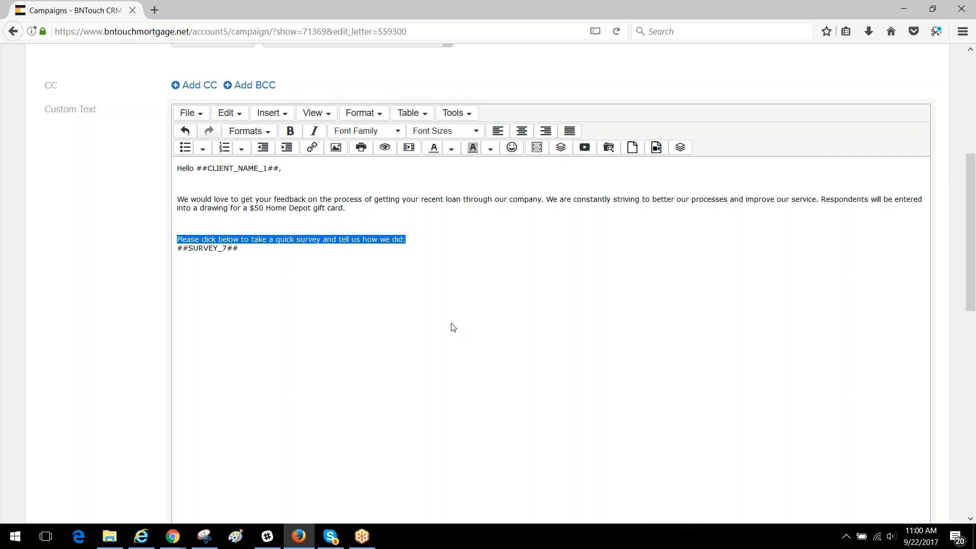
scroll(457, 331, down, 7)
scroll(451, 321, down, 3)
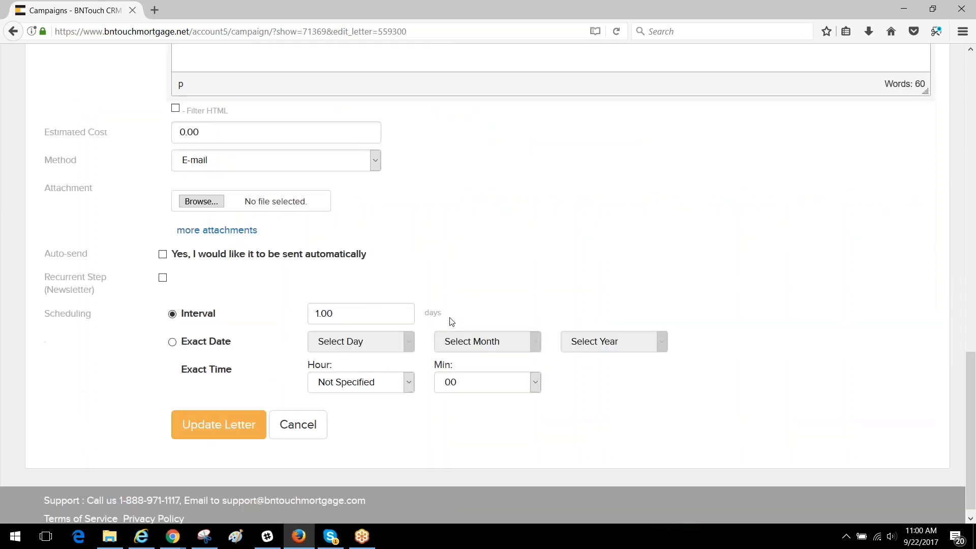
click(217, 430)
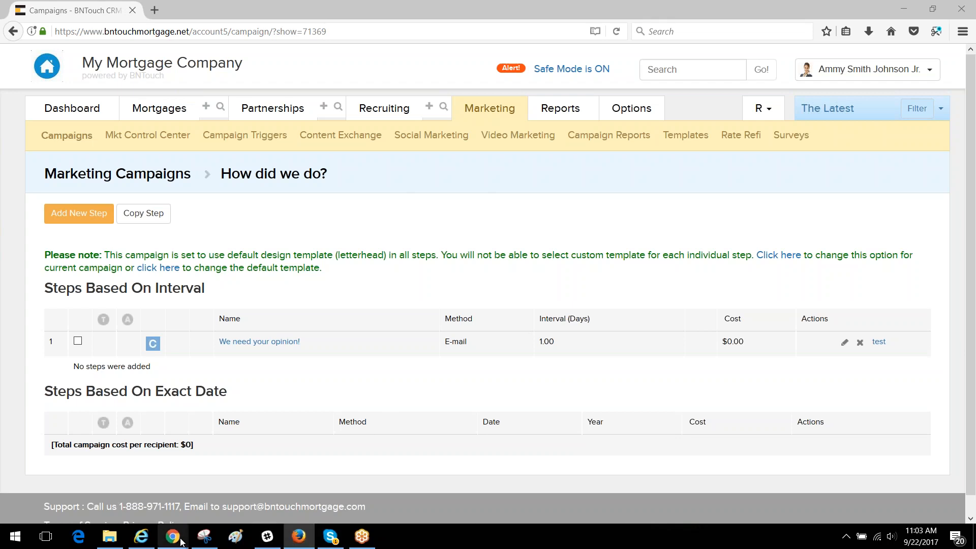
Step: Switch to the Gmail test inbox in Chrome and open the survey from the received "We need your opinion!" e-mail
mouse_move(177, 542)
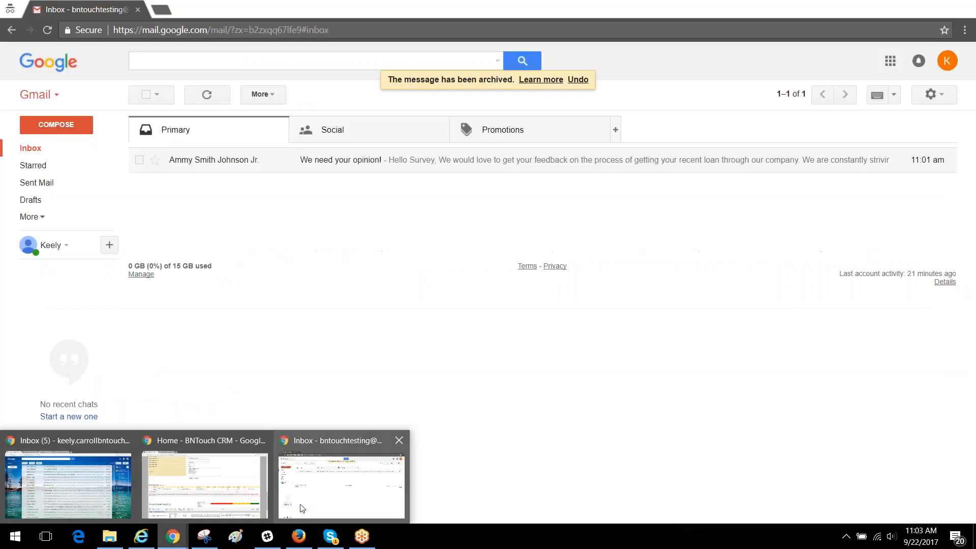
click(307, 478)
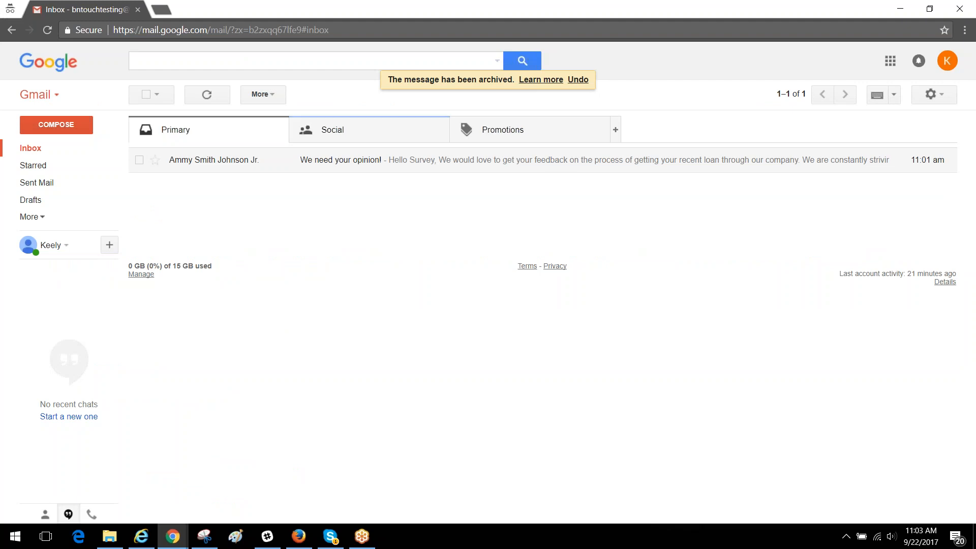
click(396, 164)
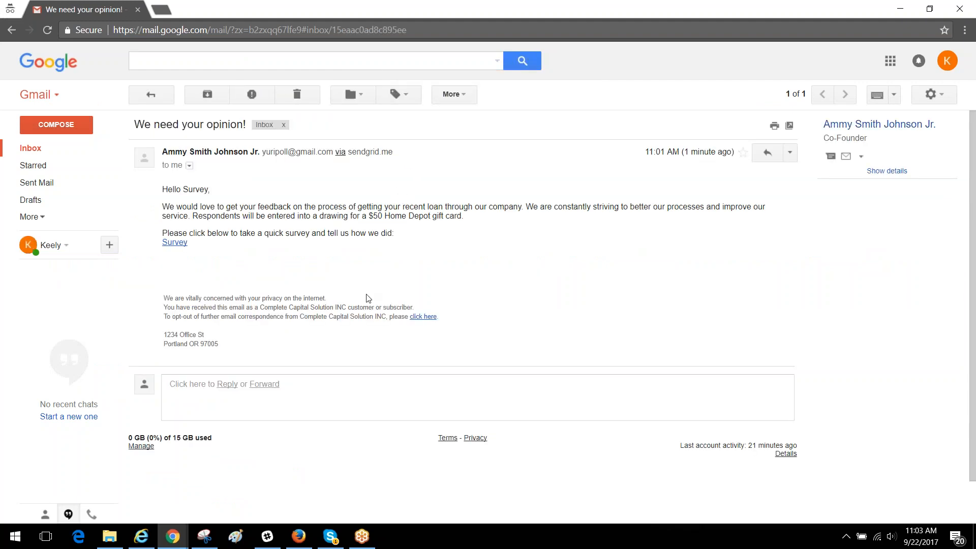
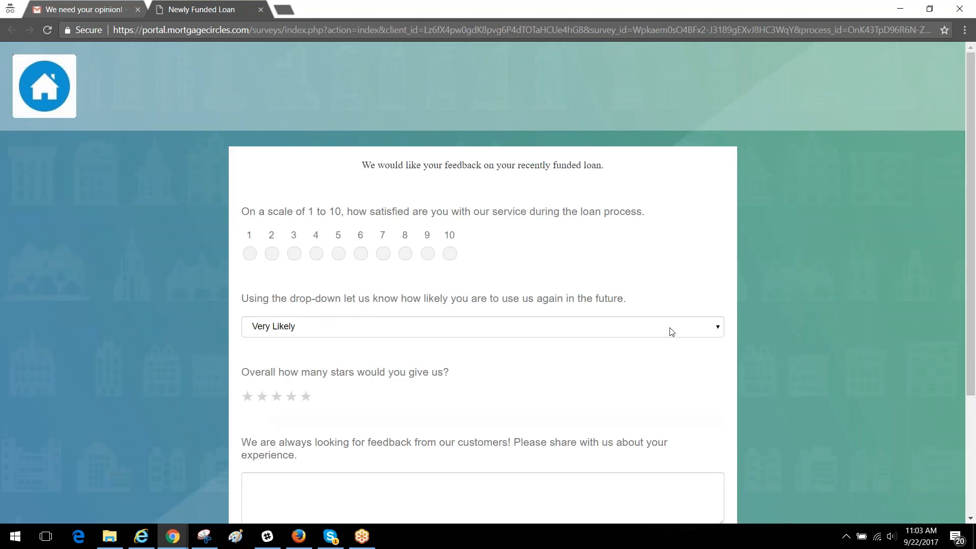
Step: Answer the survey with a satisfaction rating of 9, "Somewhat Likely" for future use, and five stars overall
click(427, 253)
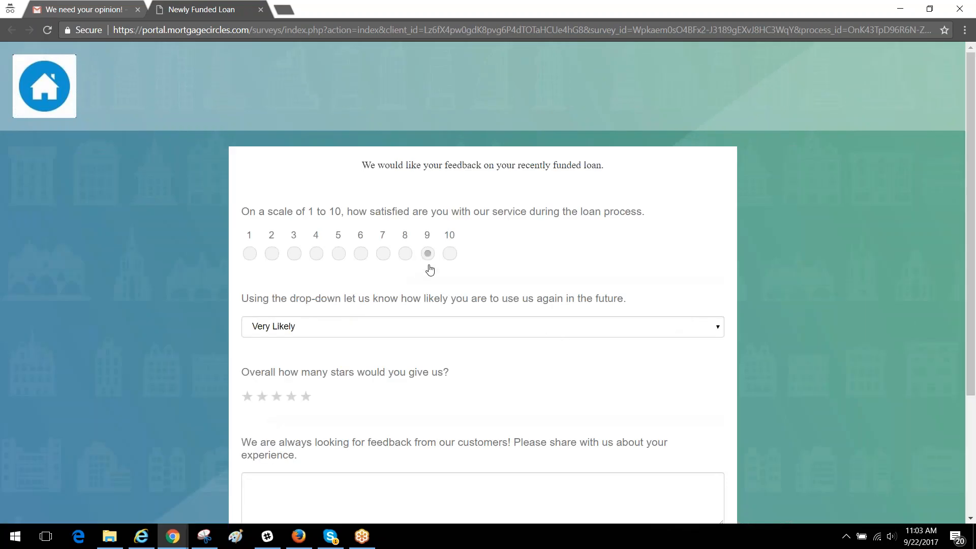
click(406, 329)
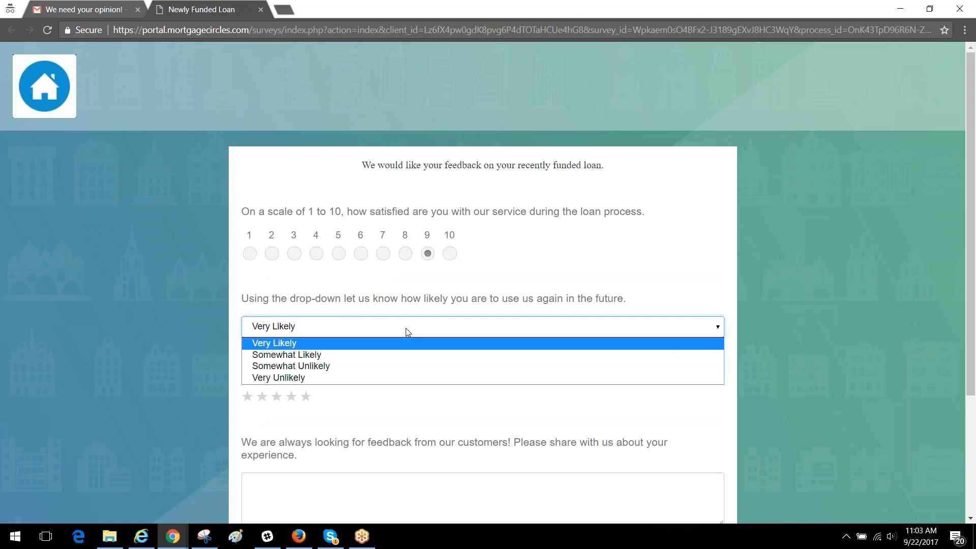
click(406, 357)
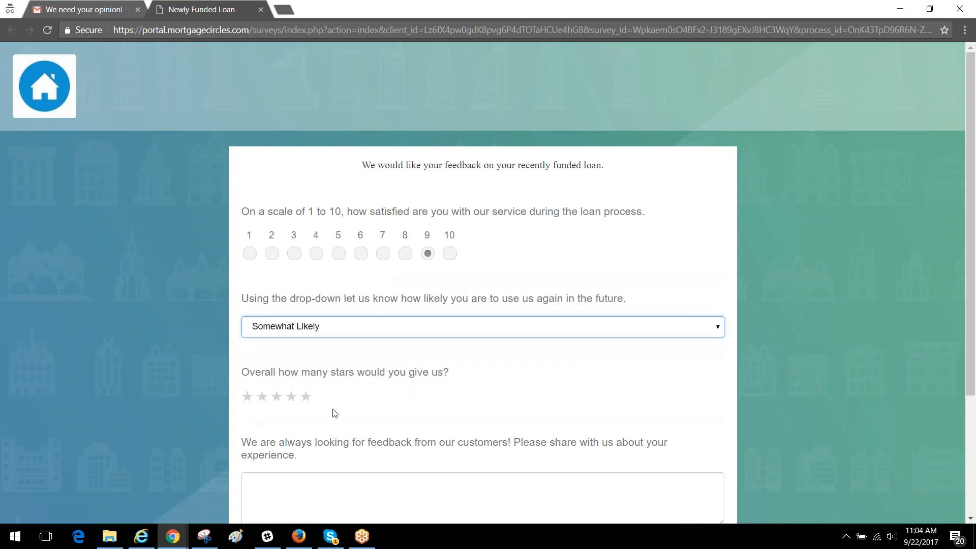
click(306, 397)
scroll(402, 429, down, 1)
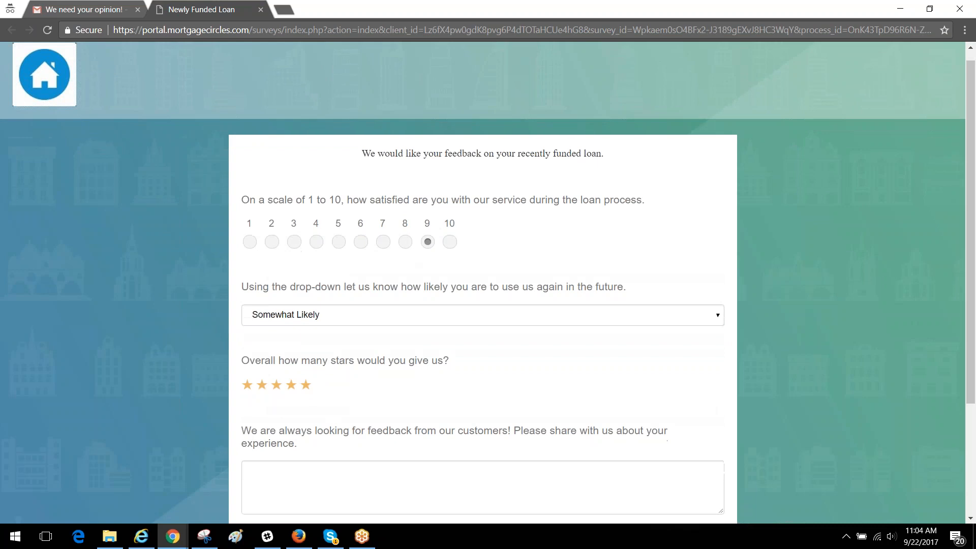
Step: Enter the comment "Easy process, thanks for your help!" and submit the survey responses
click(436, 426)
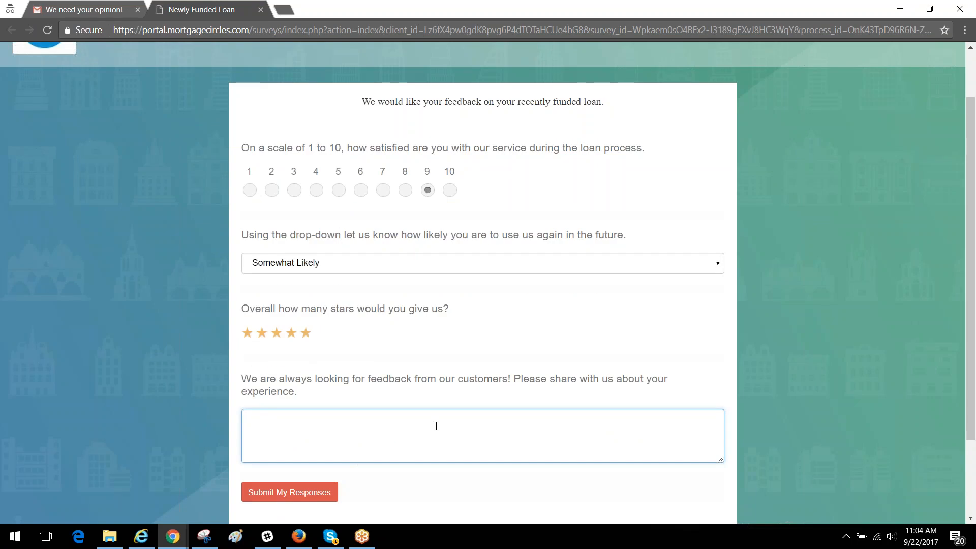
text(We)
key(BackSpace)
text(Easy process, thanks for your help!)
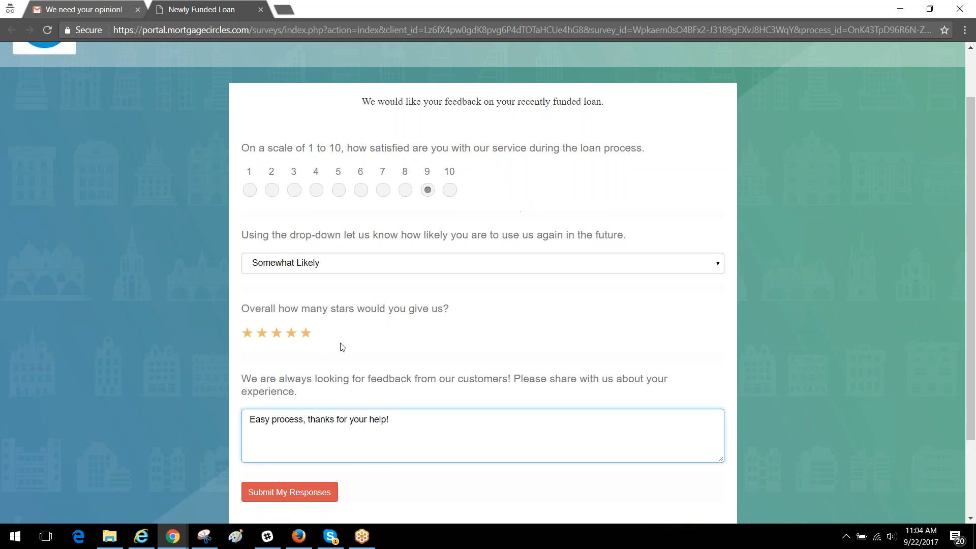
scroll(374, 348, down, 1)
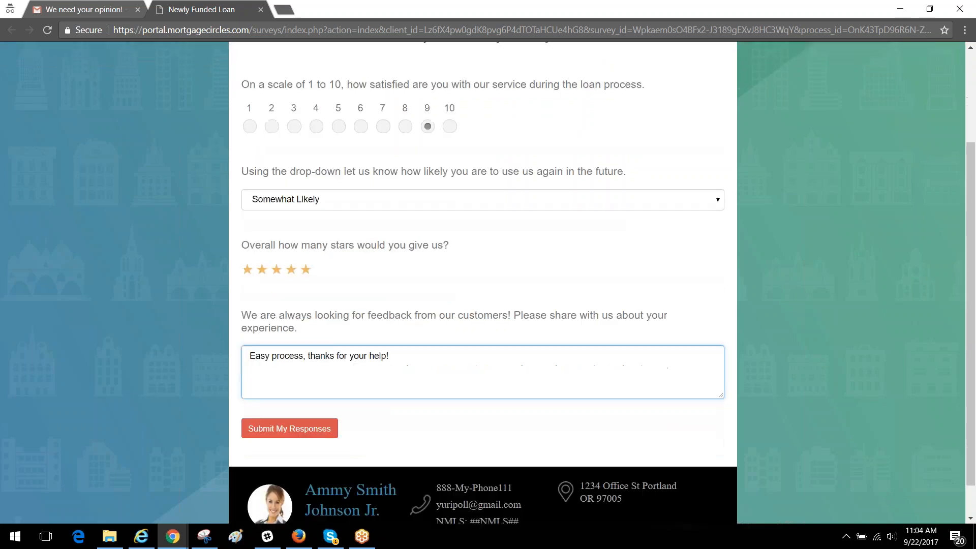
click(299, 429)
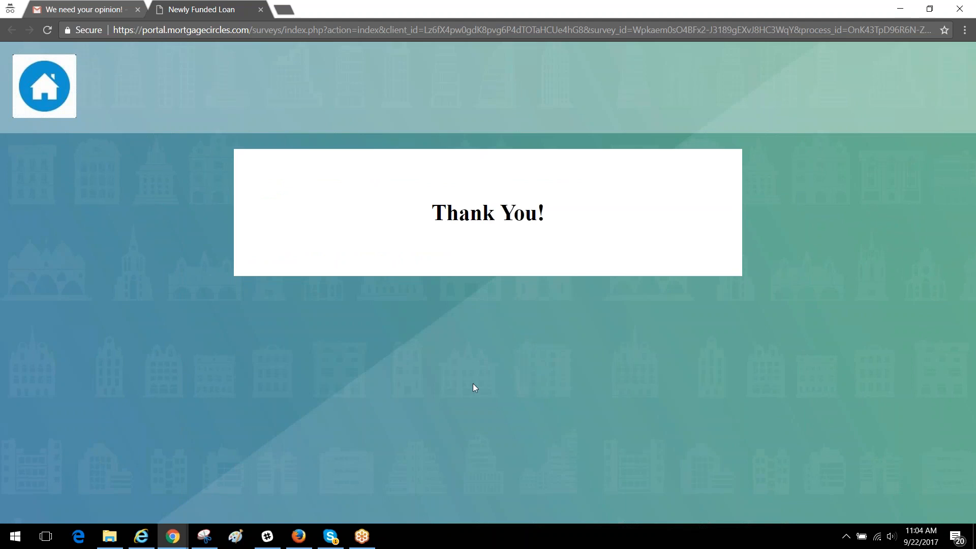
Step: Switch back to BNTouch CRM in Firefox and open the surveys of the survey test borrower's funded loan record
click(301, 538)
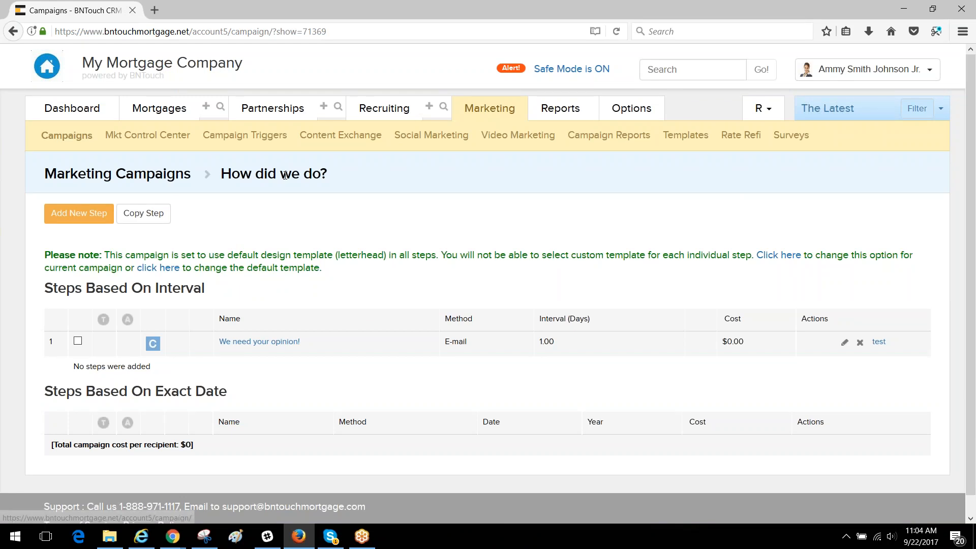
click(163, 110)
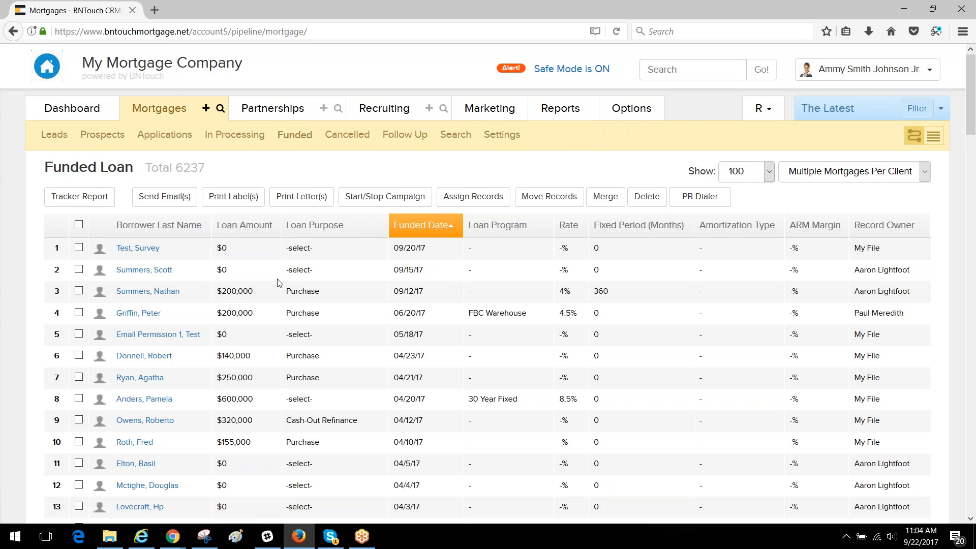
click(146, 252)
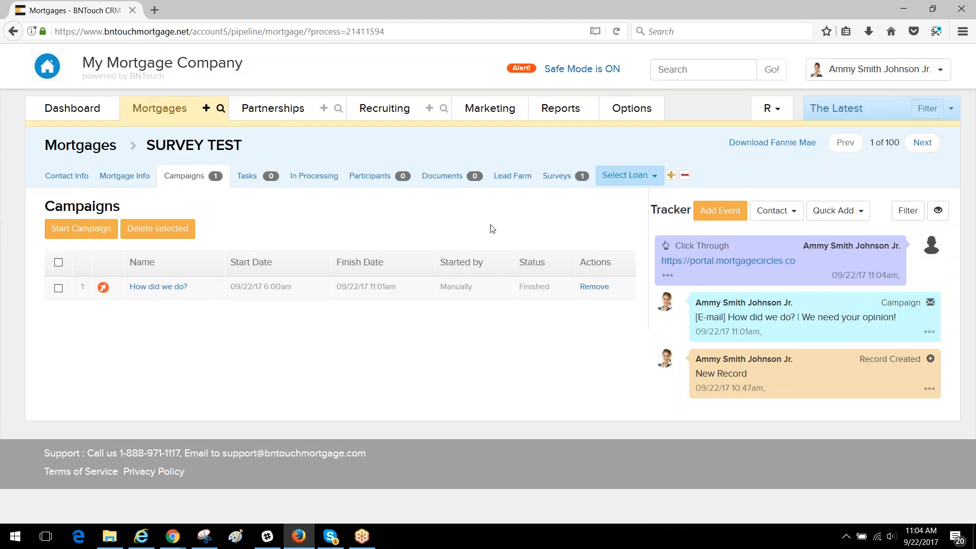
click(558, 179)
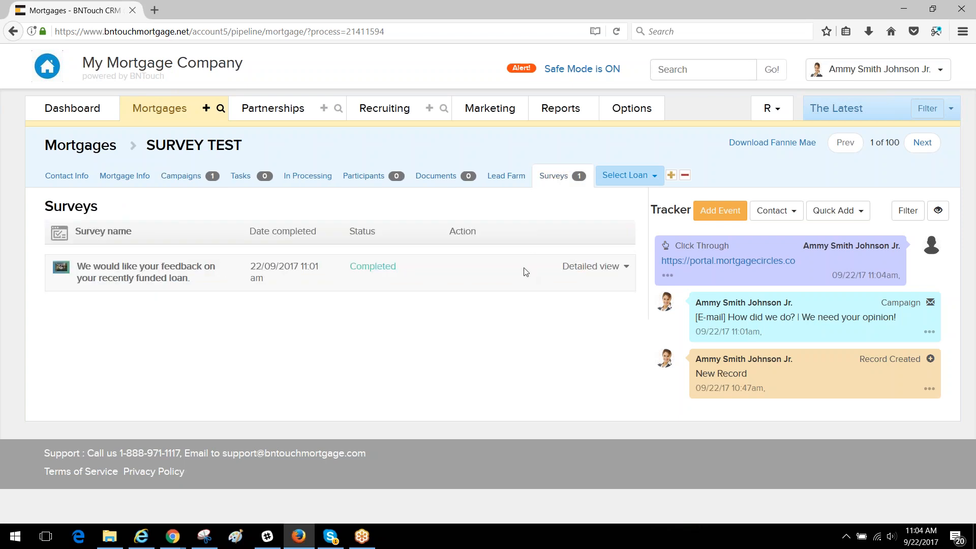
Step: Examine the returned survey's name, status and detailed answers to each question in the borrower's record
drag(78, 266, 212, 268)
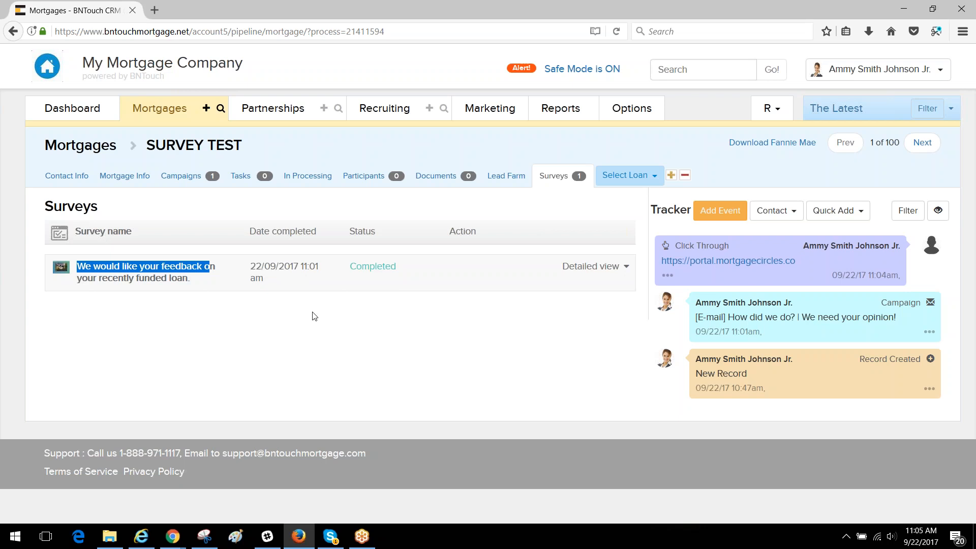
double_click(352, 270)
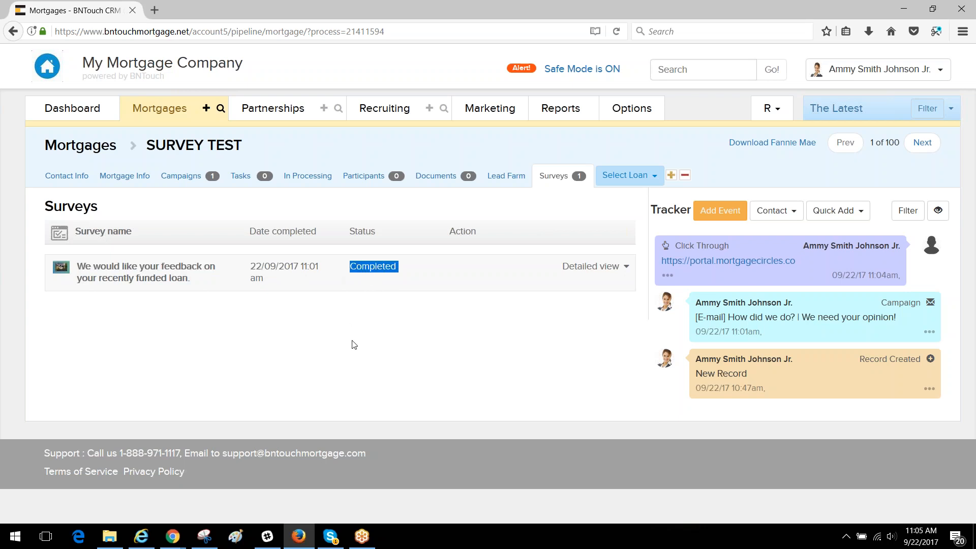
click(420, 275)
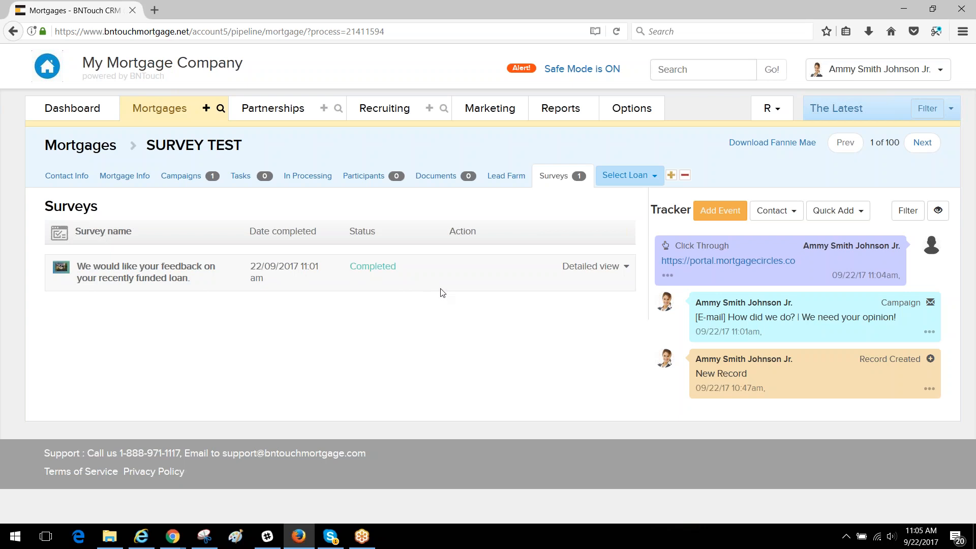
click(591, 269)
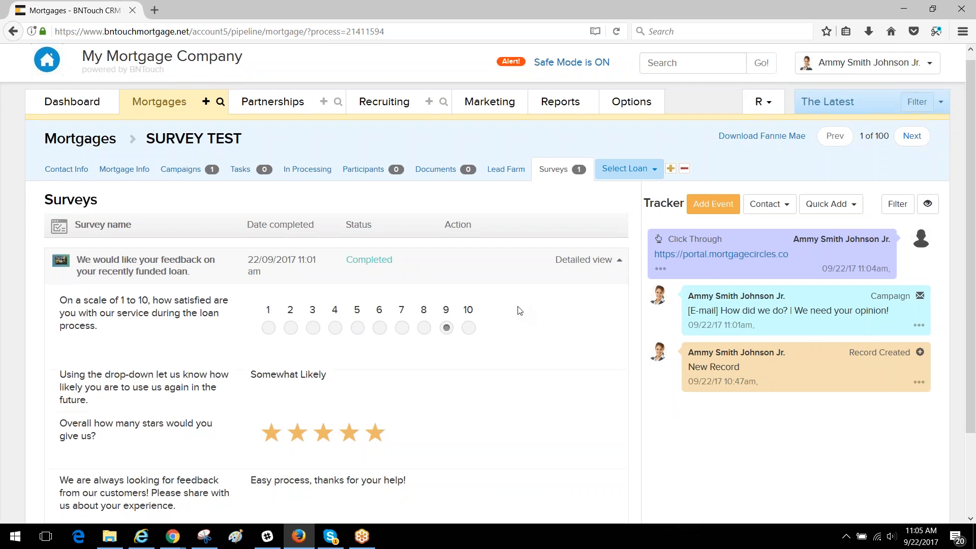
scroll(519, 311, down, 3)
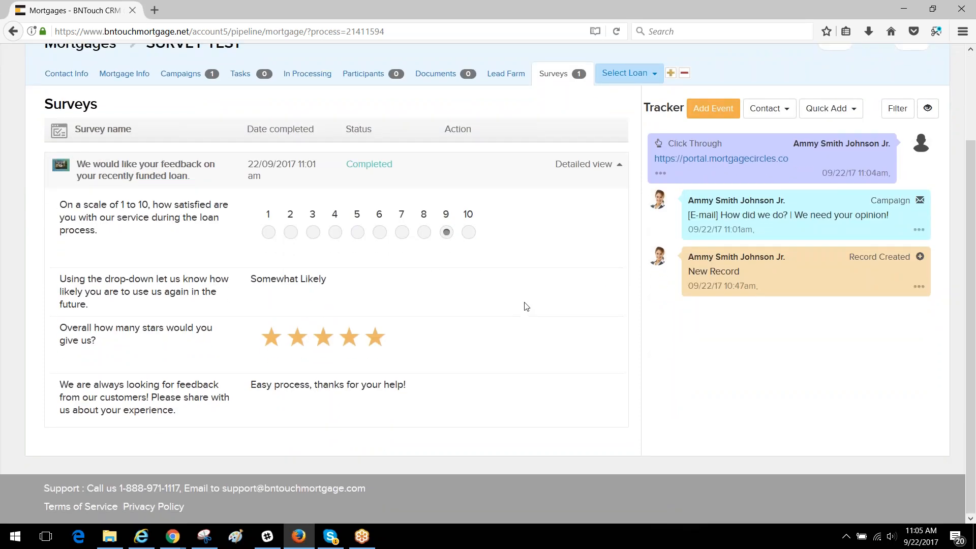
click(576, 171)
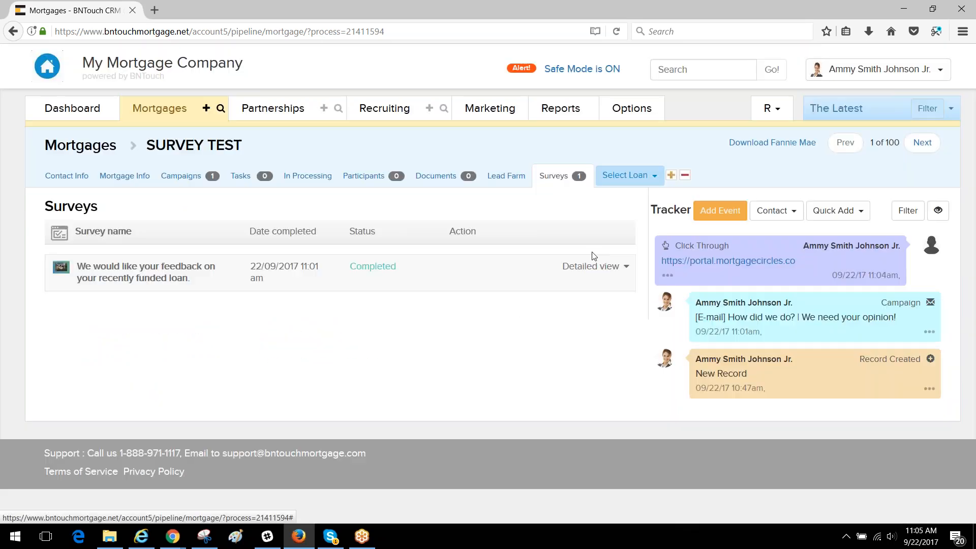
click(584, 266)
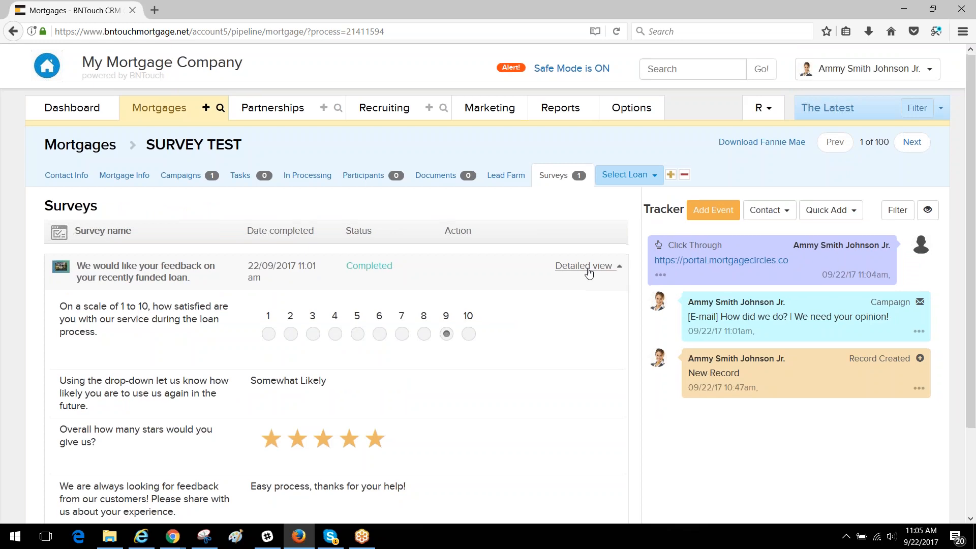
scroll(488, 279, down, 2)
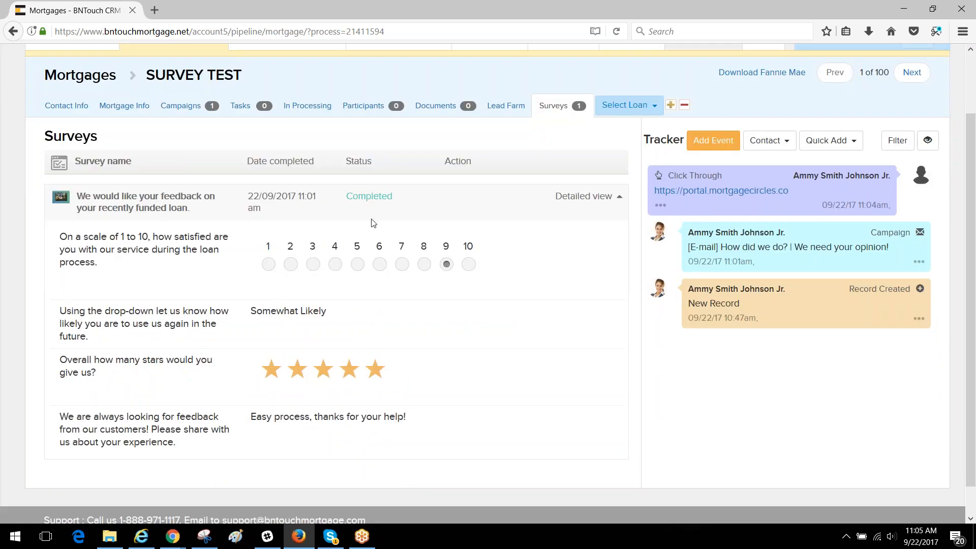
scroll(305, 220, up, 2)
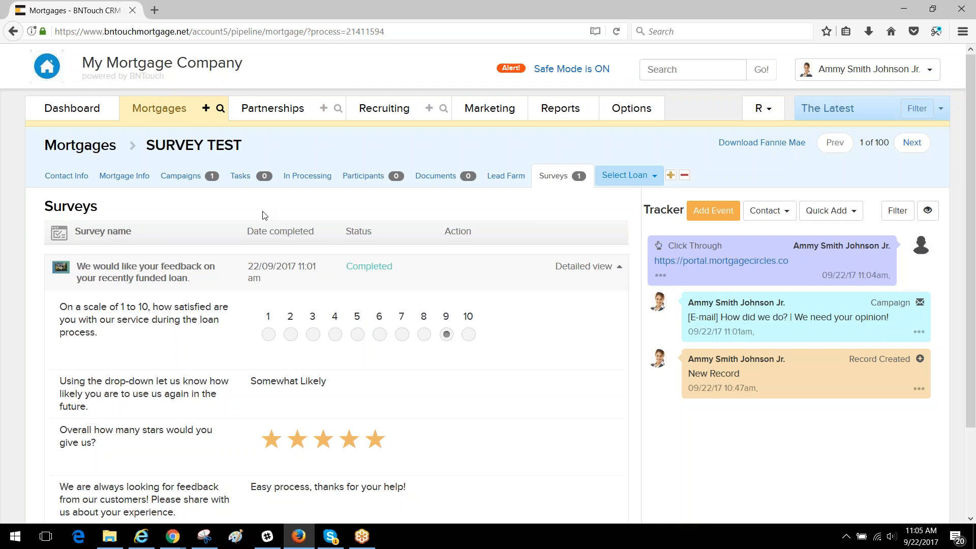
Step: Open the marketing surveys list, review the "Newly Funded Loan" survey's questions in its editor, and return to the list
click(483, 120)
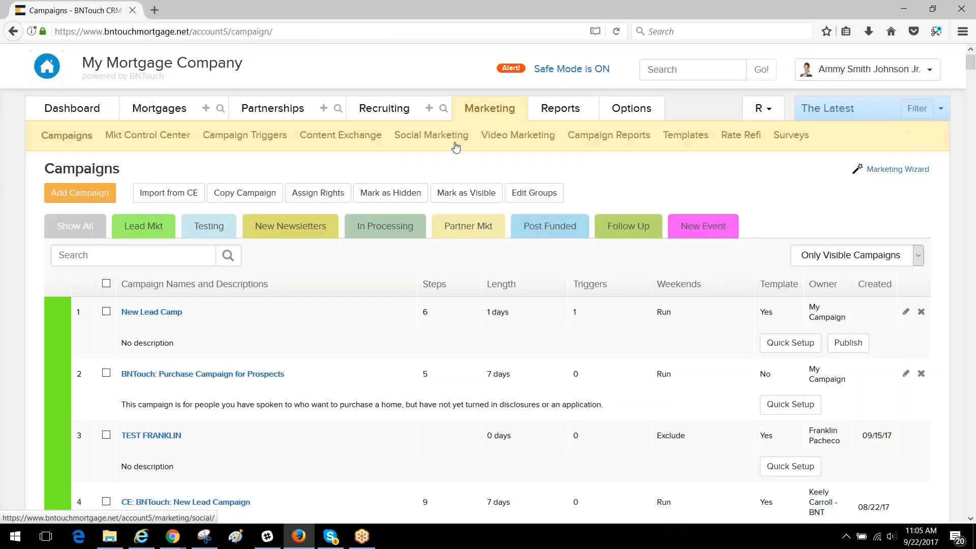
click(780, 141)
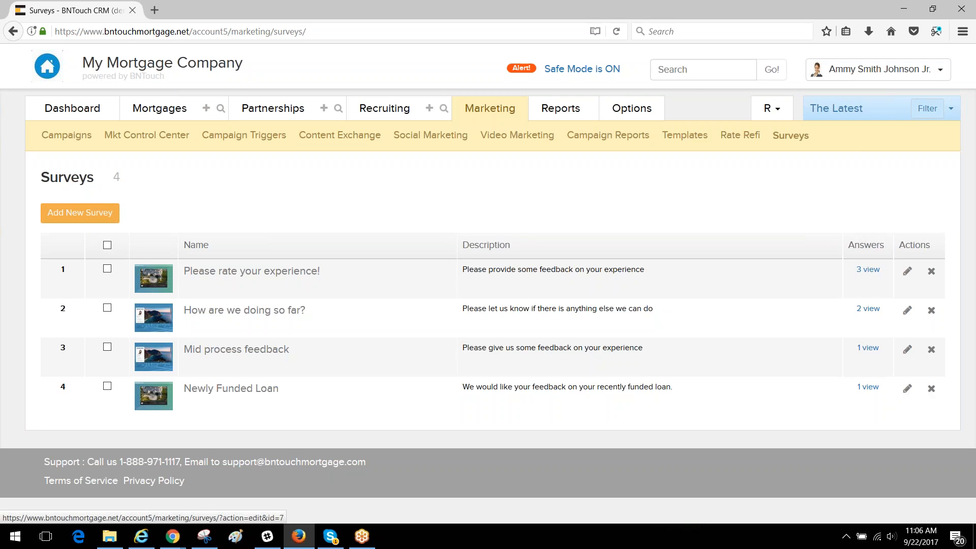
click(907, 395)
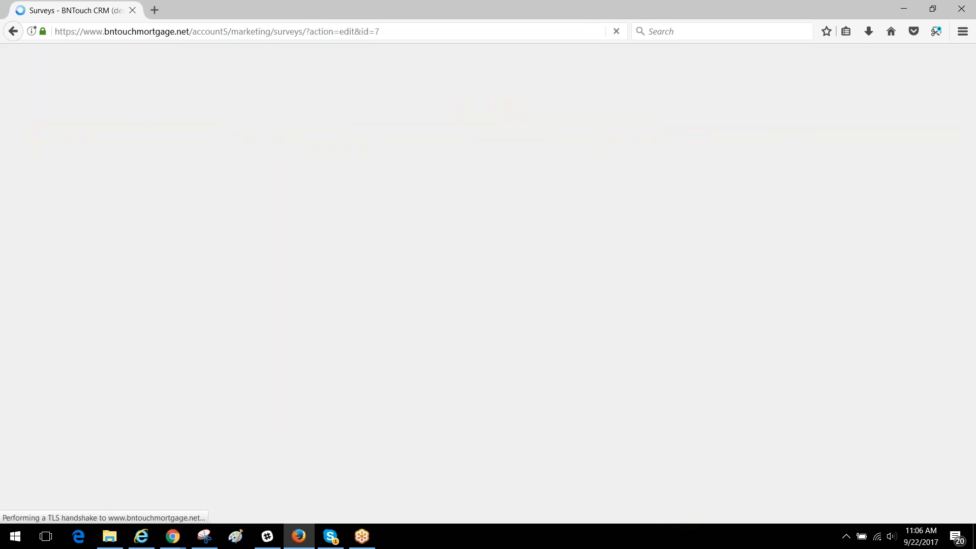
scroll(775, 400, down, 10)
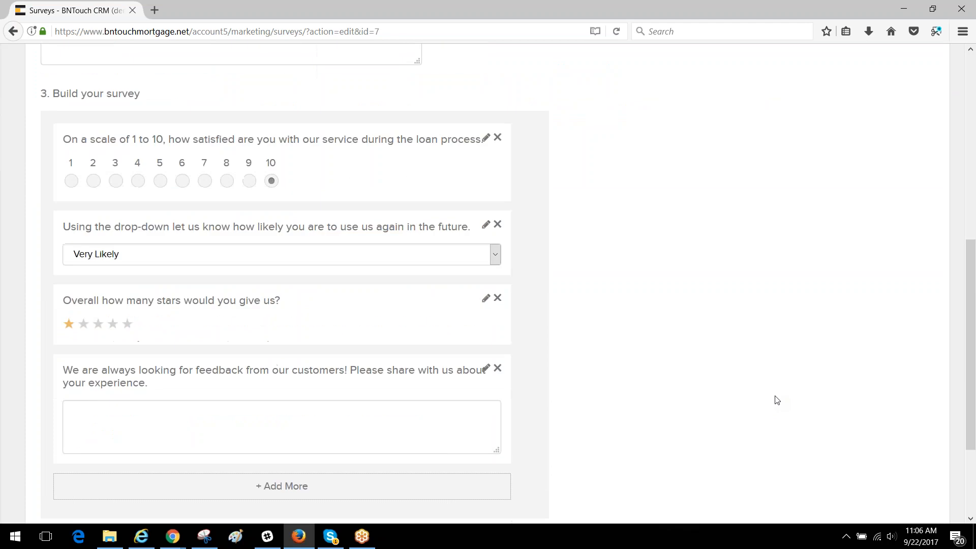
click(214, 410)
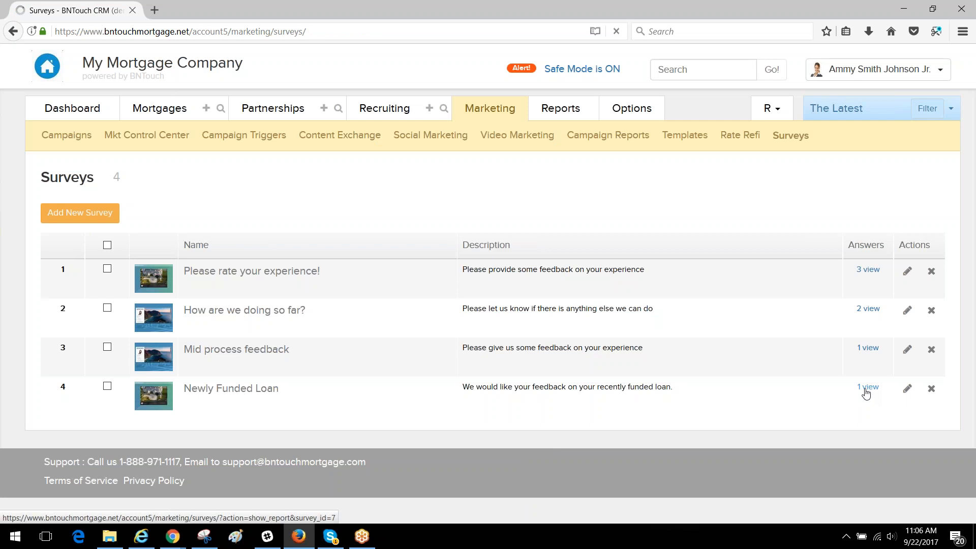
Step: Open the answers report of the "Newly Funded Loan" survey and examine its answer totals and the 1-to-10 satisfaction chart
click(868, 387)
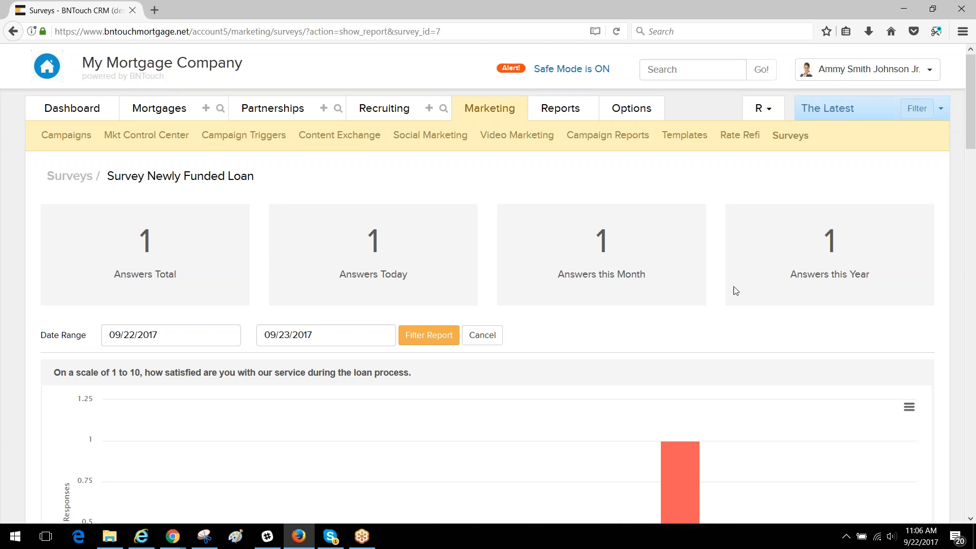
scroll(645, 313, down, 3)
mouse_move(669, 368)
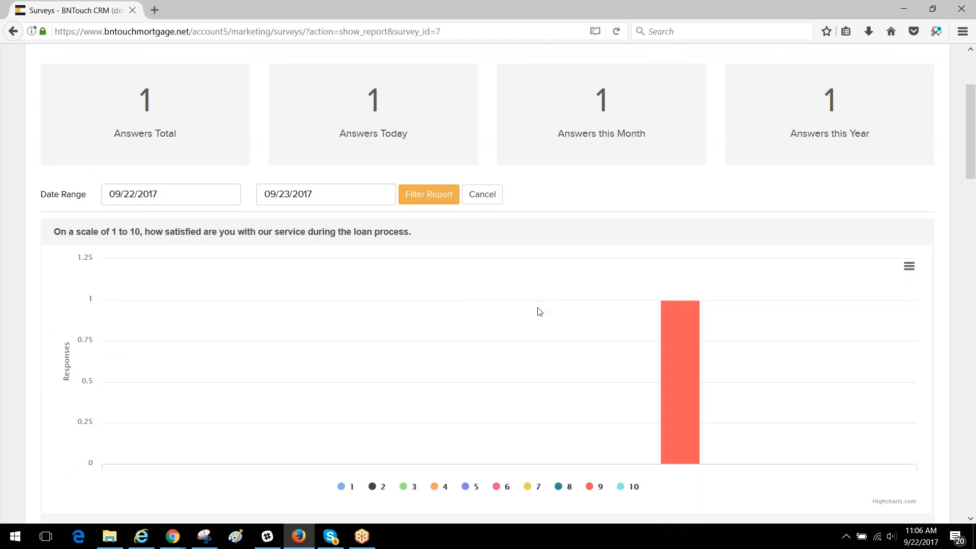
scroll(539, 312, down, 2)
scroll(539, 312, down, 3)
mouse_move(718, 113)
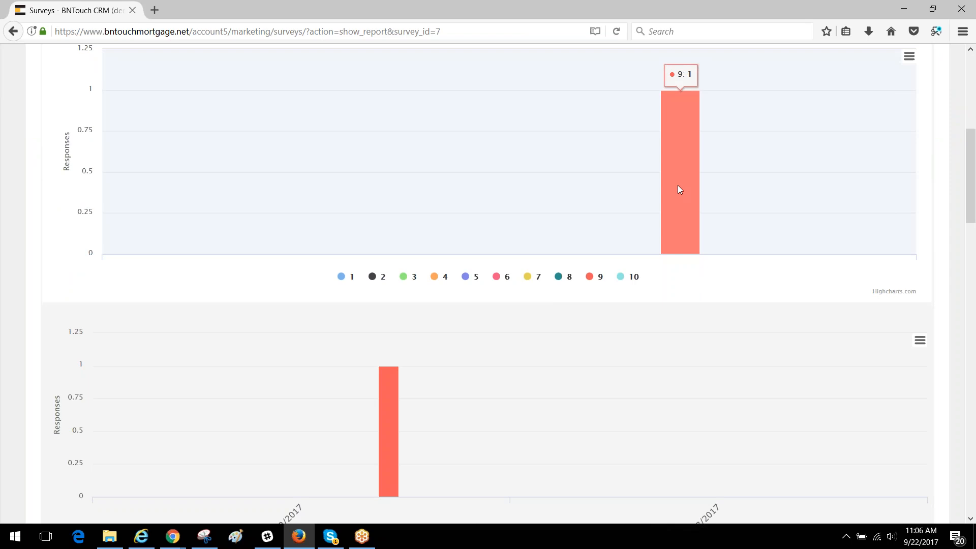
Step: Examine the report's breakdowns for likelihood of future use and overall star rating, including their response charts by date
scroll(675, 75, down, 9)
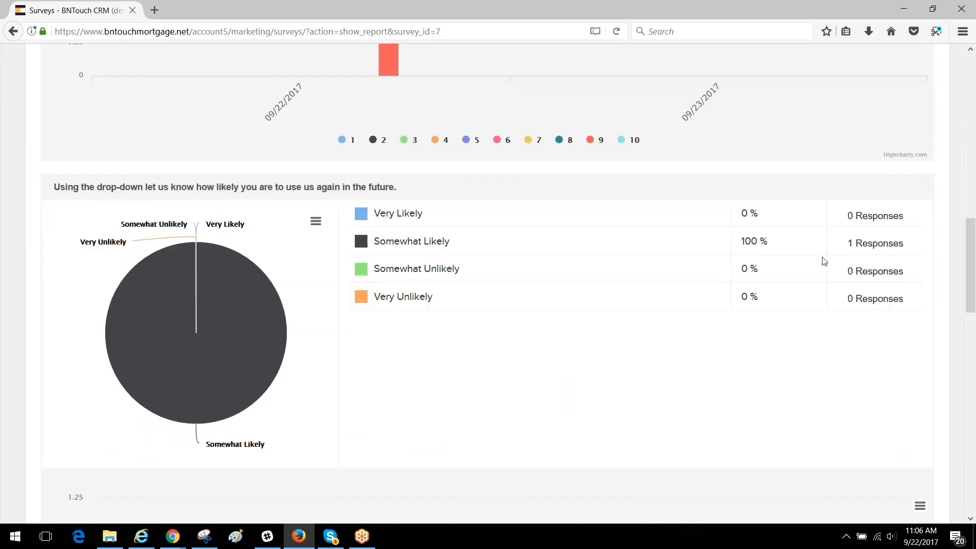
scroll(707, 347, down, 2)
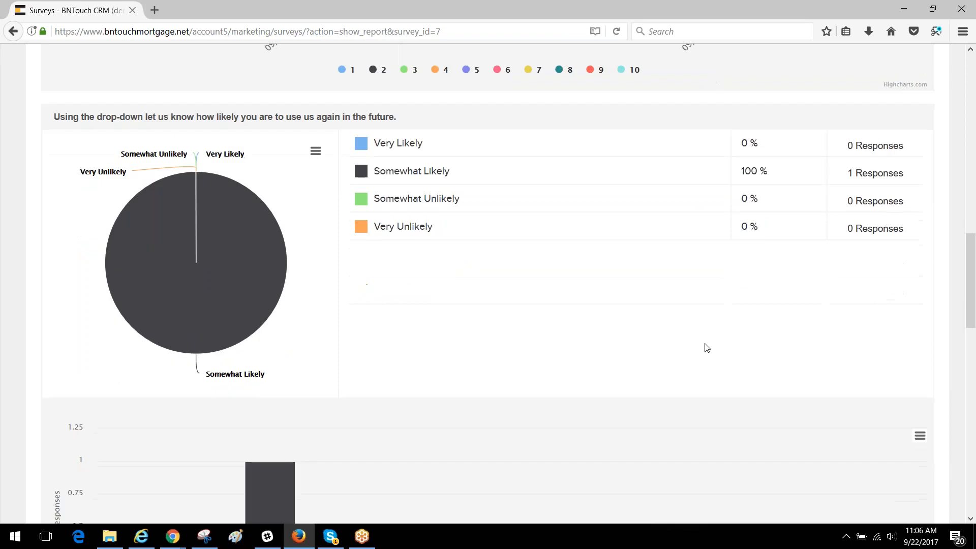
scroll(707, 347, down, 3)
scroll(706, 347, down, 5)
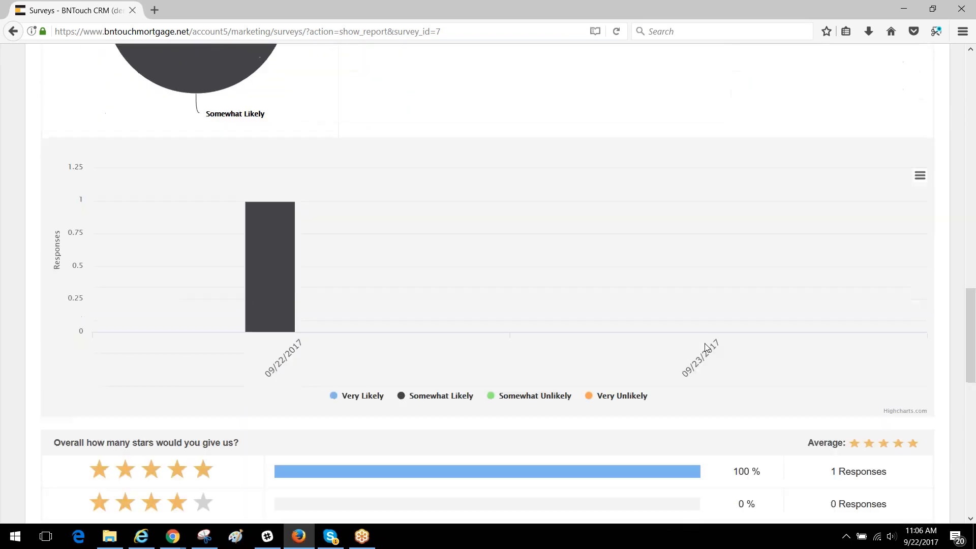
scroll(693, 346, down, 3)
scroll(677, 323, down, 3)
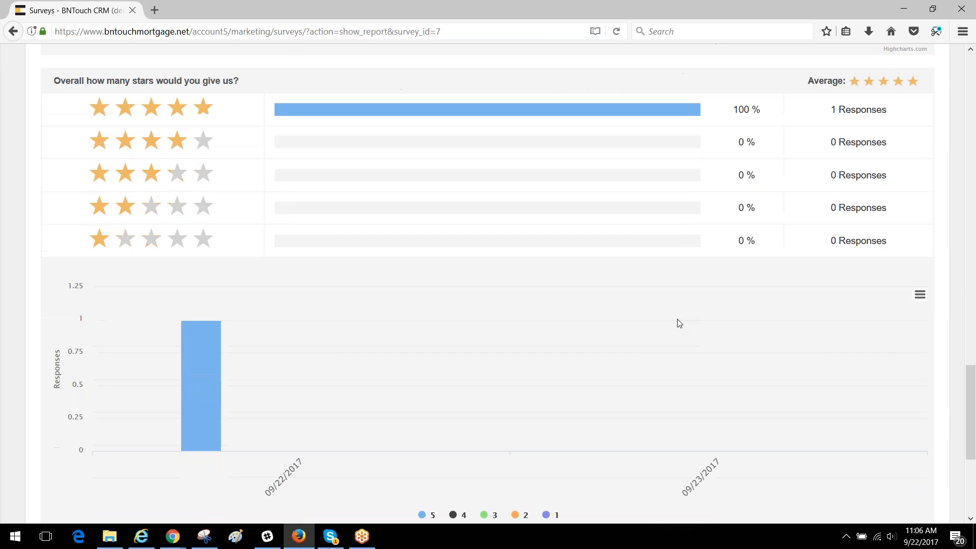
scroll(700, 342, down, 3)
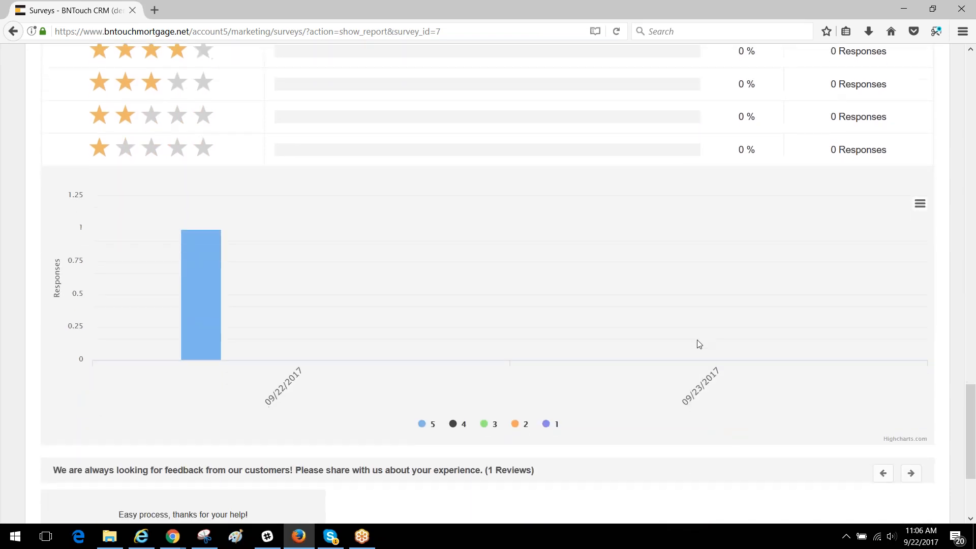
Step: Review the written feedback, highlight the respondent's name below the comment, and return to the start of the report
scroll(698, 344, down, 1)
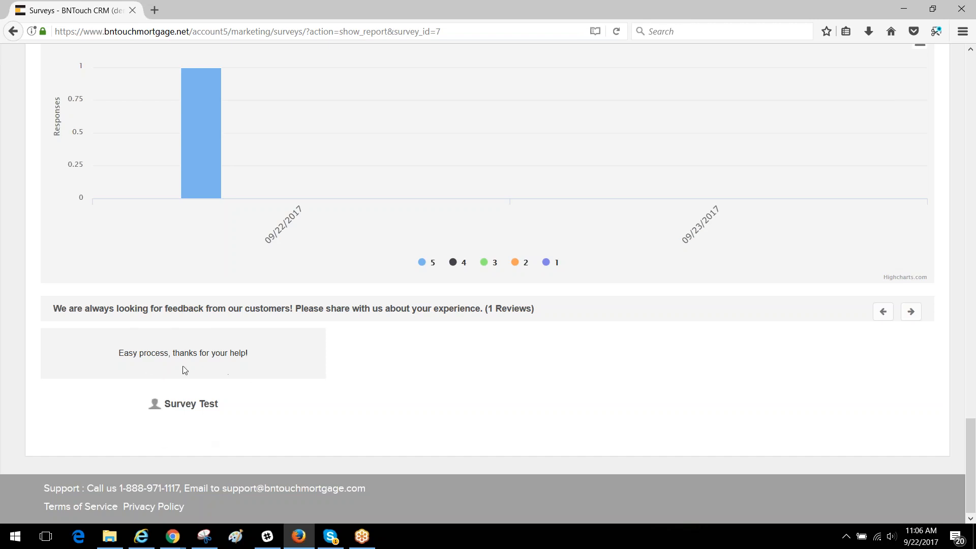
triple_click(225, 408)
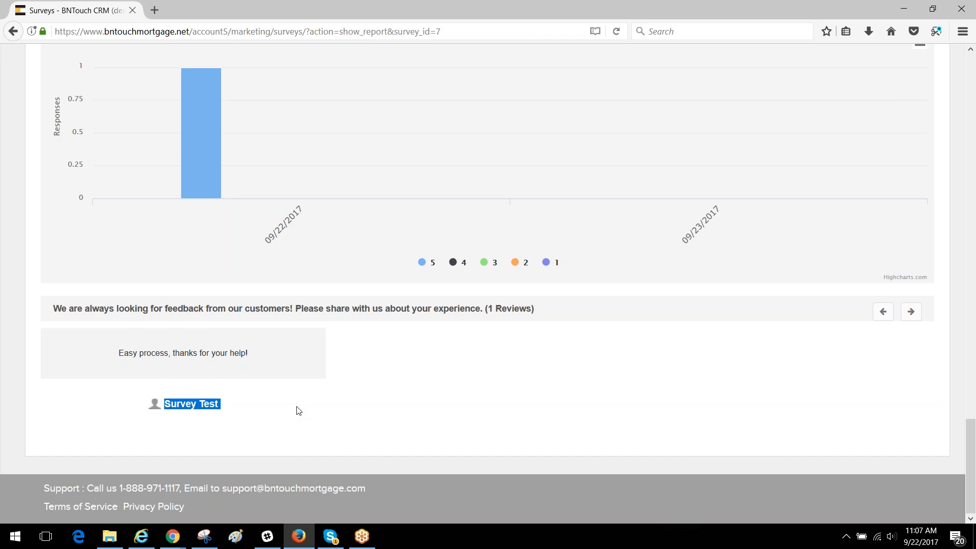
scroll(295, 411, up, 15)
scroll(292, 412, up, 15)
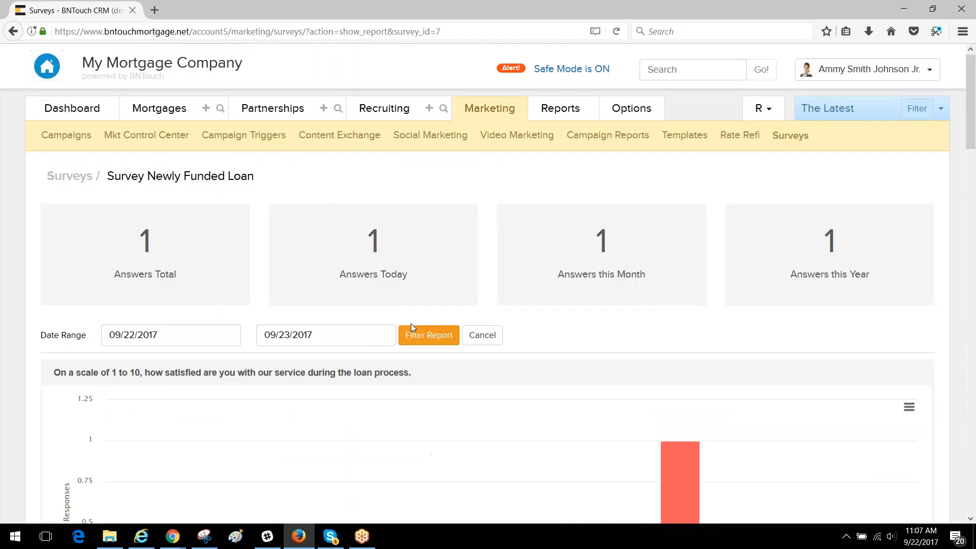